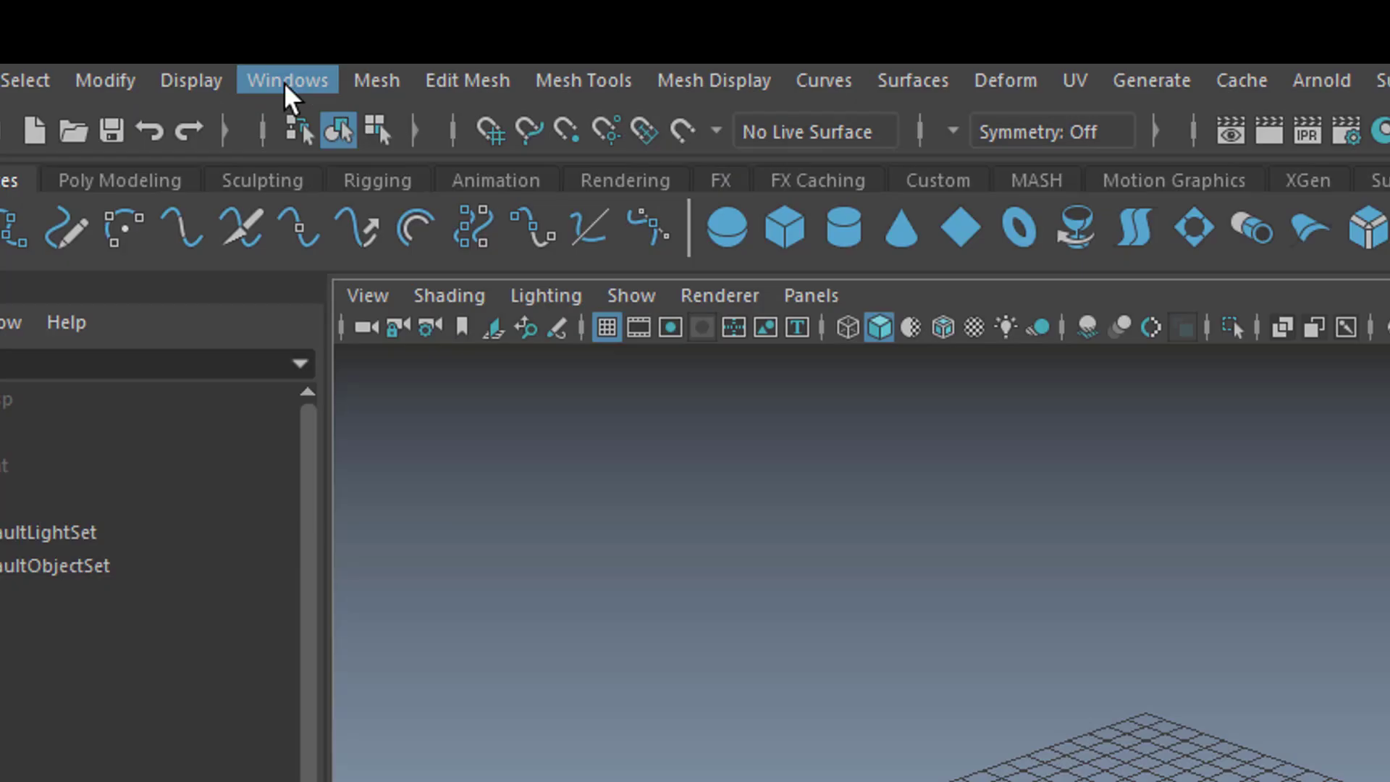
Open the Content Browser and examine the example FBX motion capture files
left_click(263, 38)
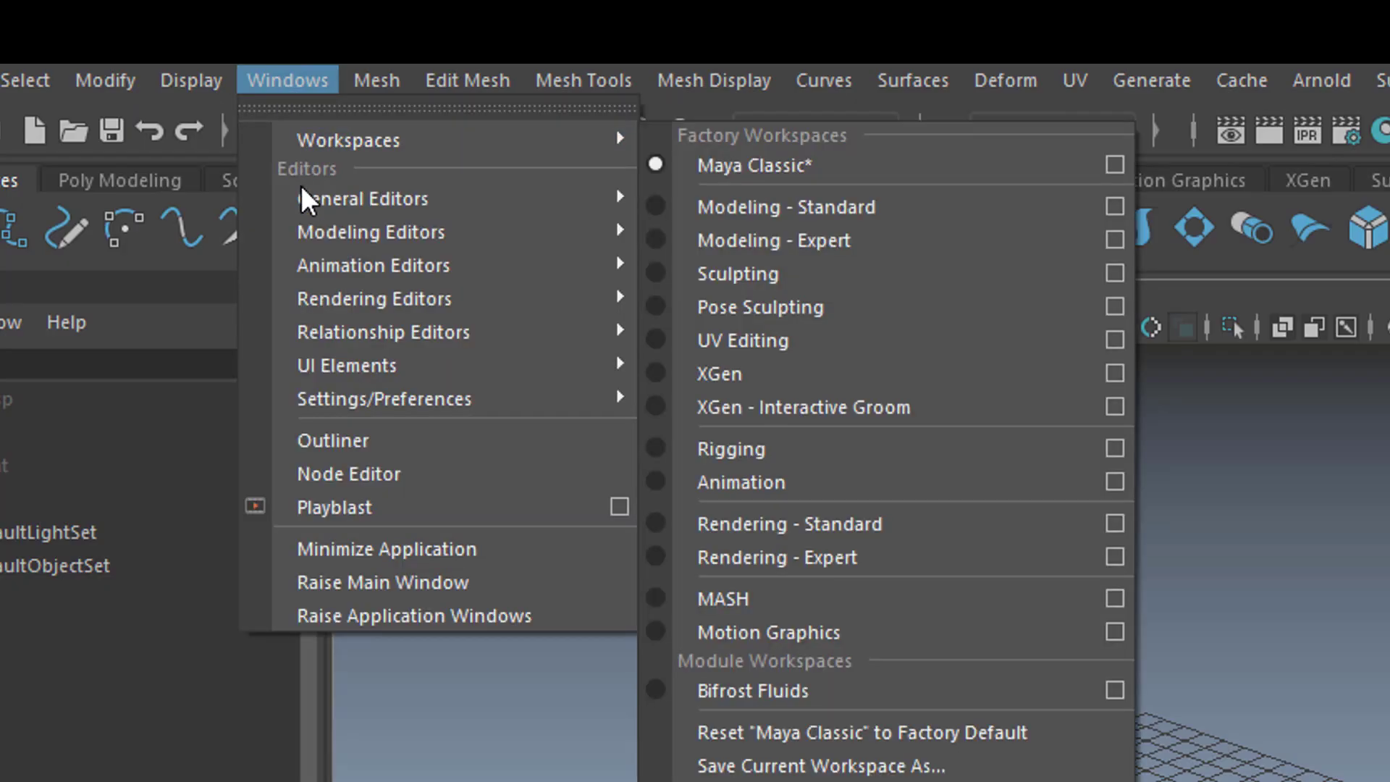
mouse_move(327, 265)
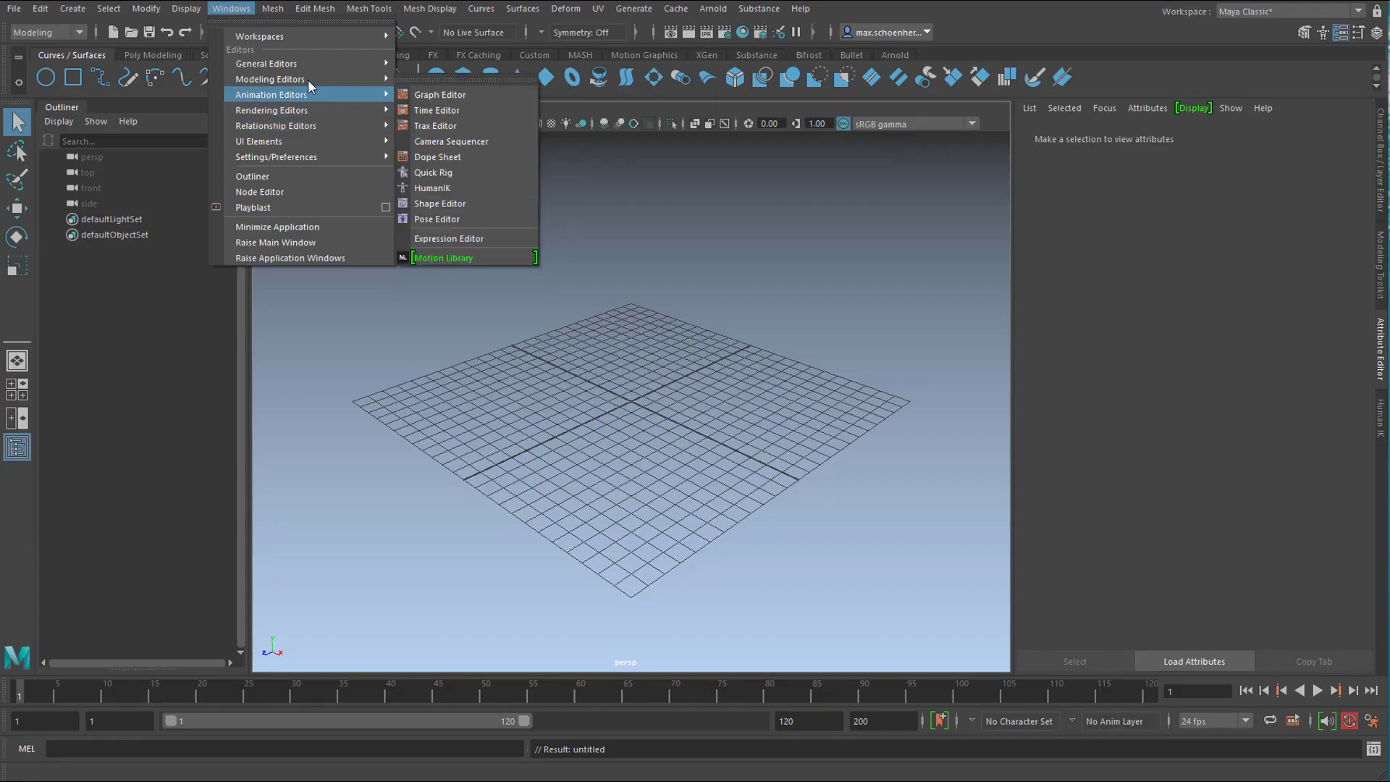
mouse_move(304, 66)
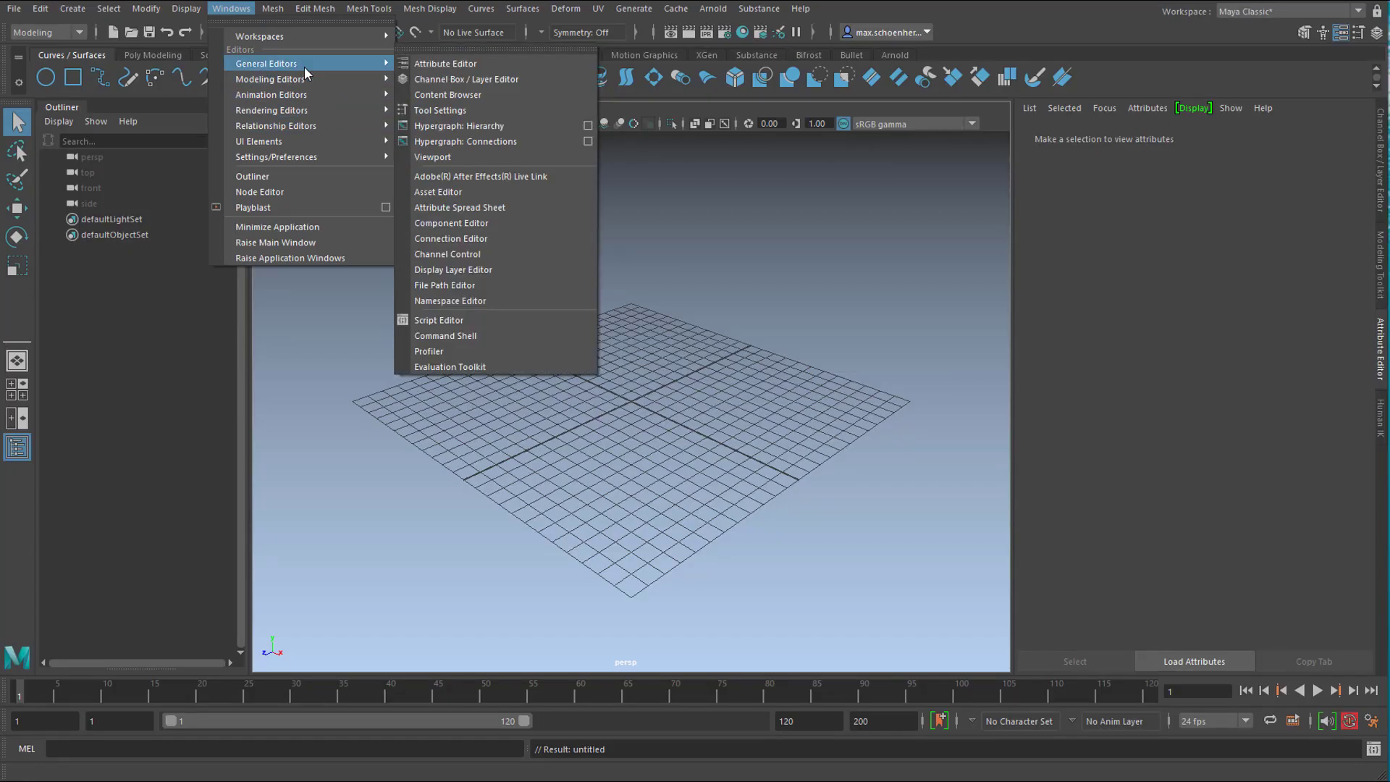
left_click(449, 95)
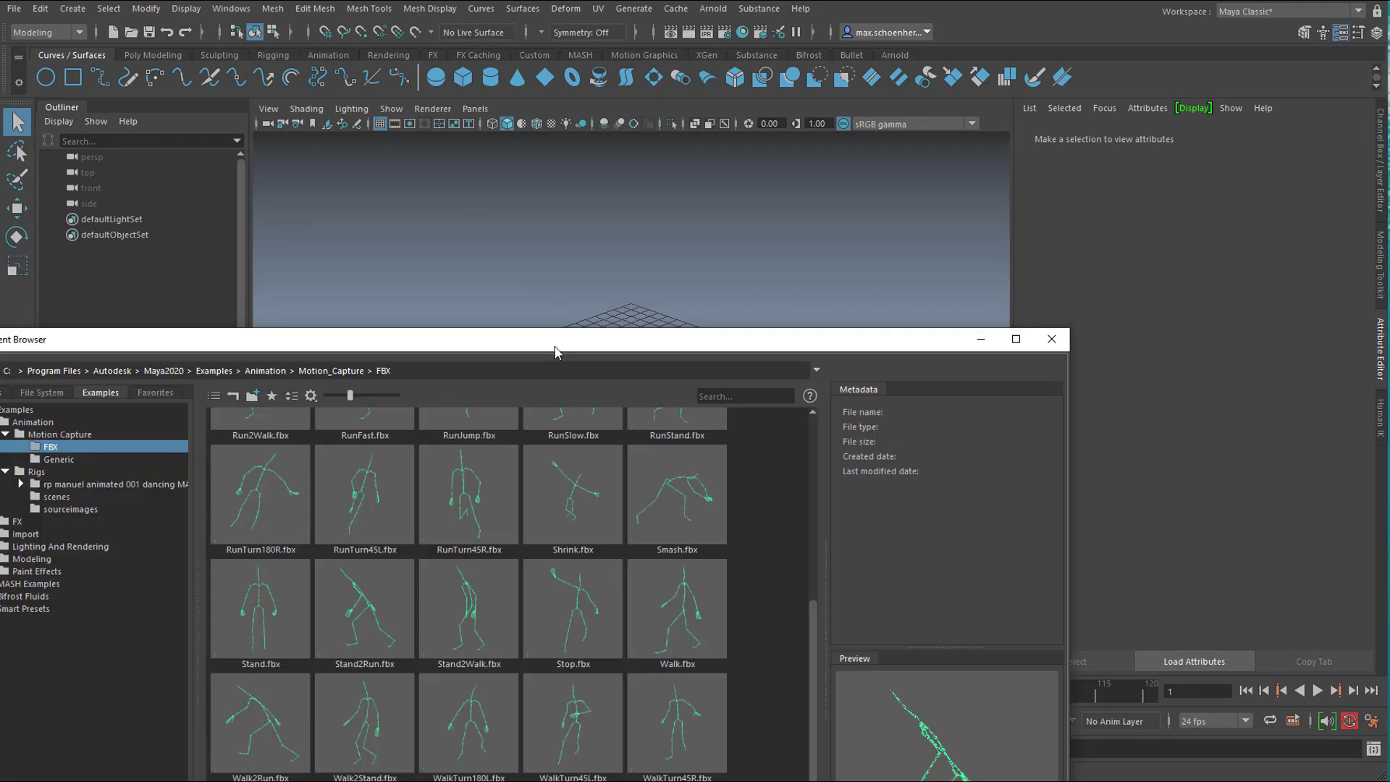
left_click_drag(555, 353, 709, 114)
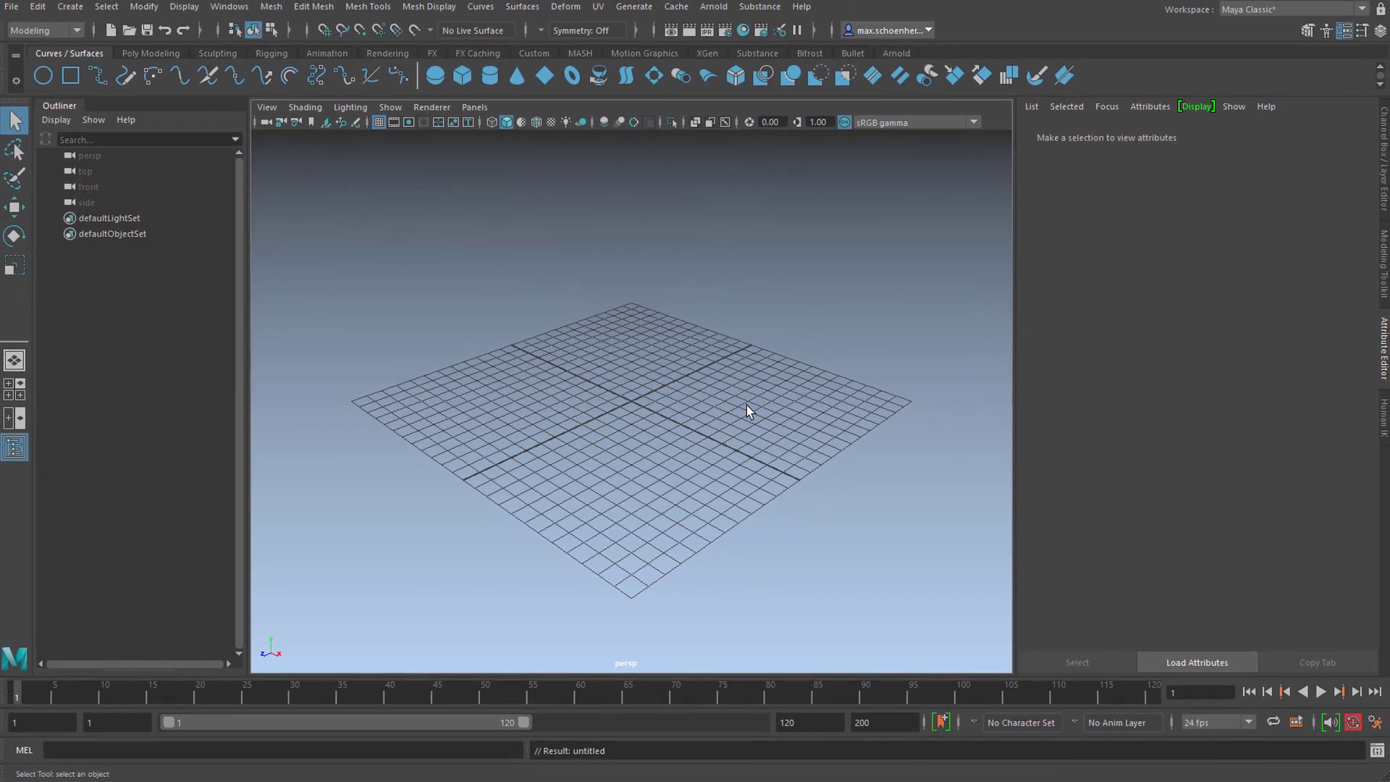
Open the Rokoko Motion Library from the animation editors
left_click(226, 10)
mouse_move(296, 156)
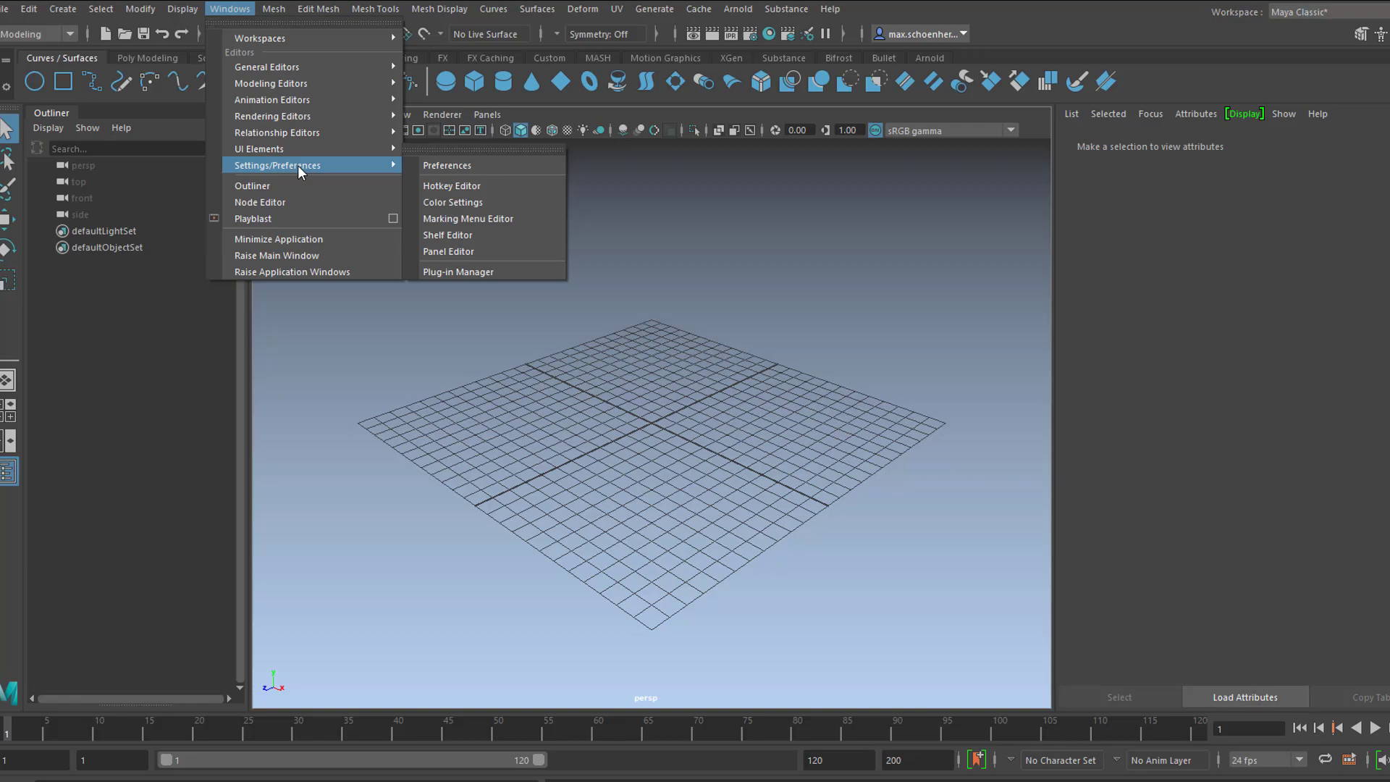
mouse_move(299, 105)
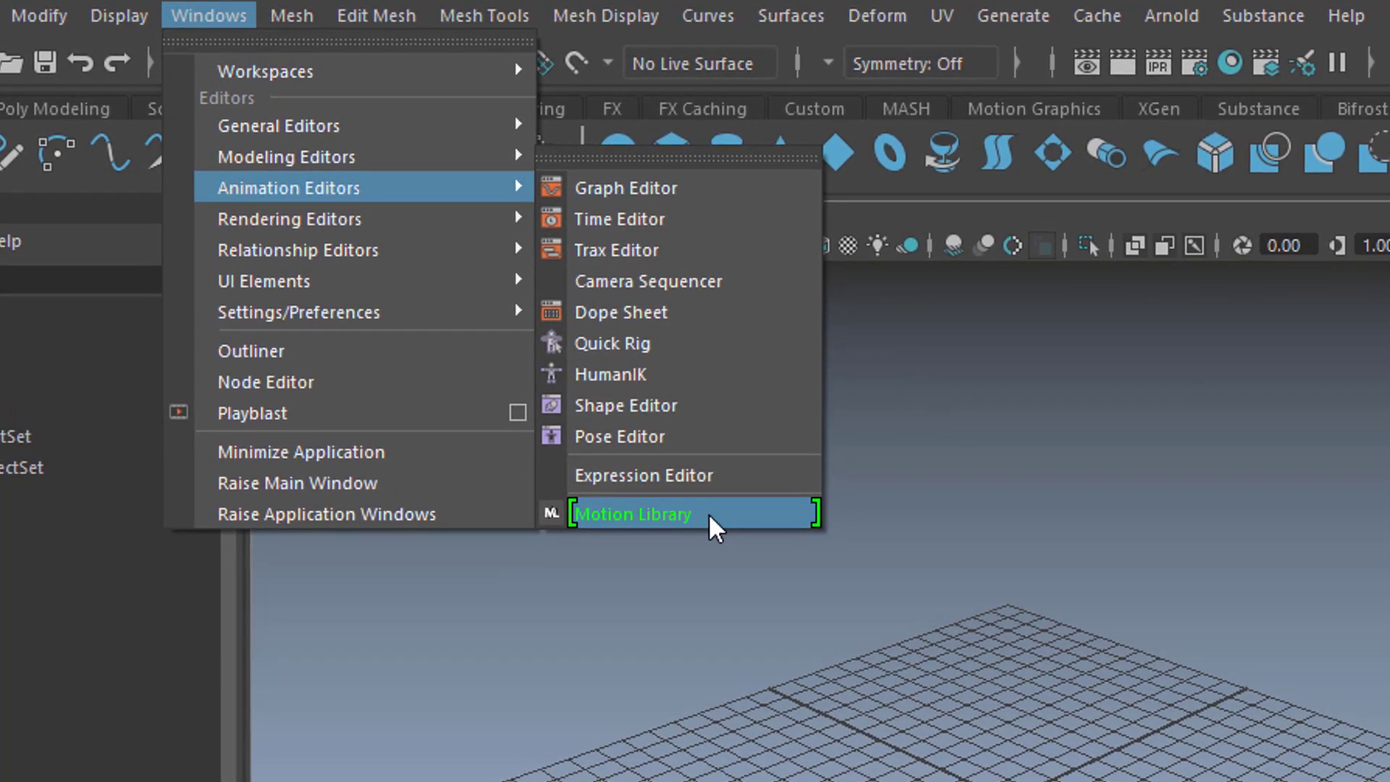
mouse_move(382, 311)
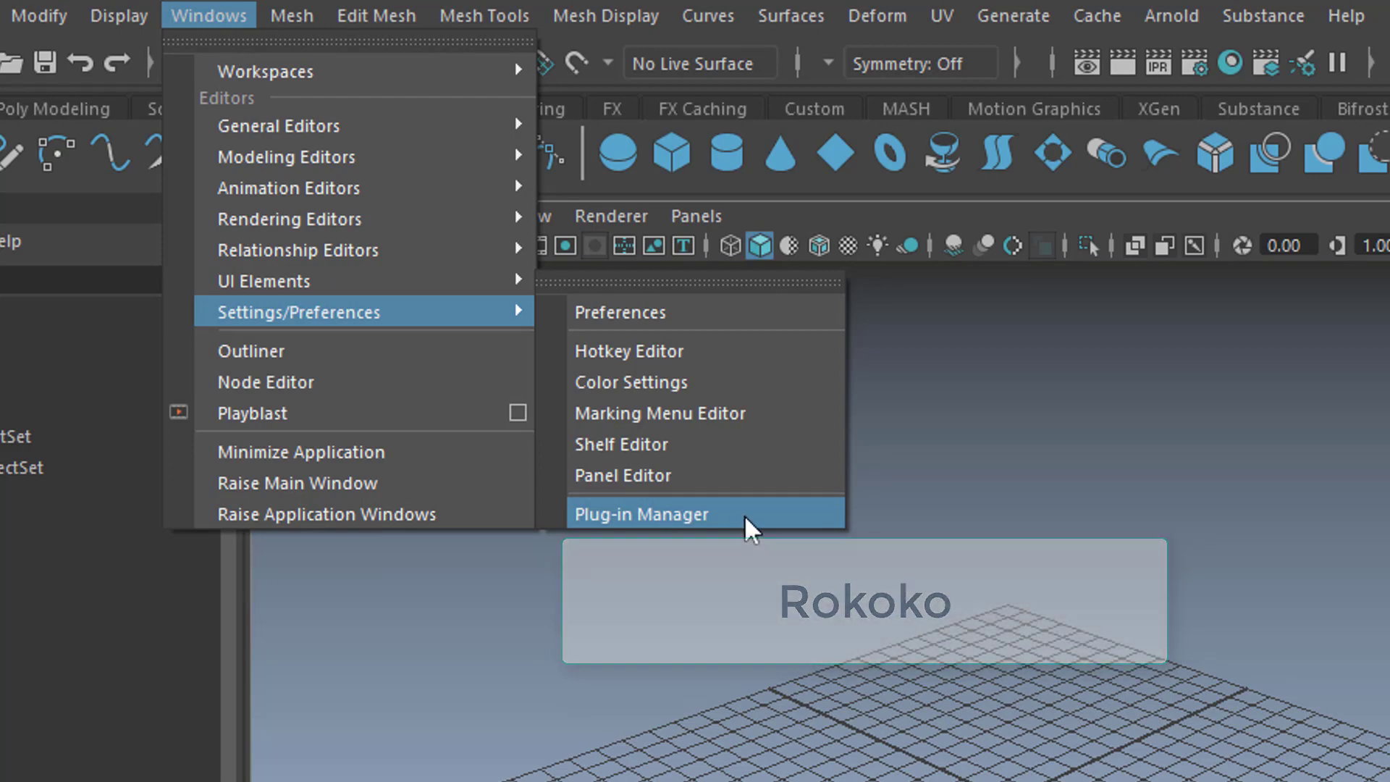
mouse_move(384, 188)
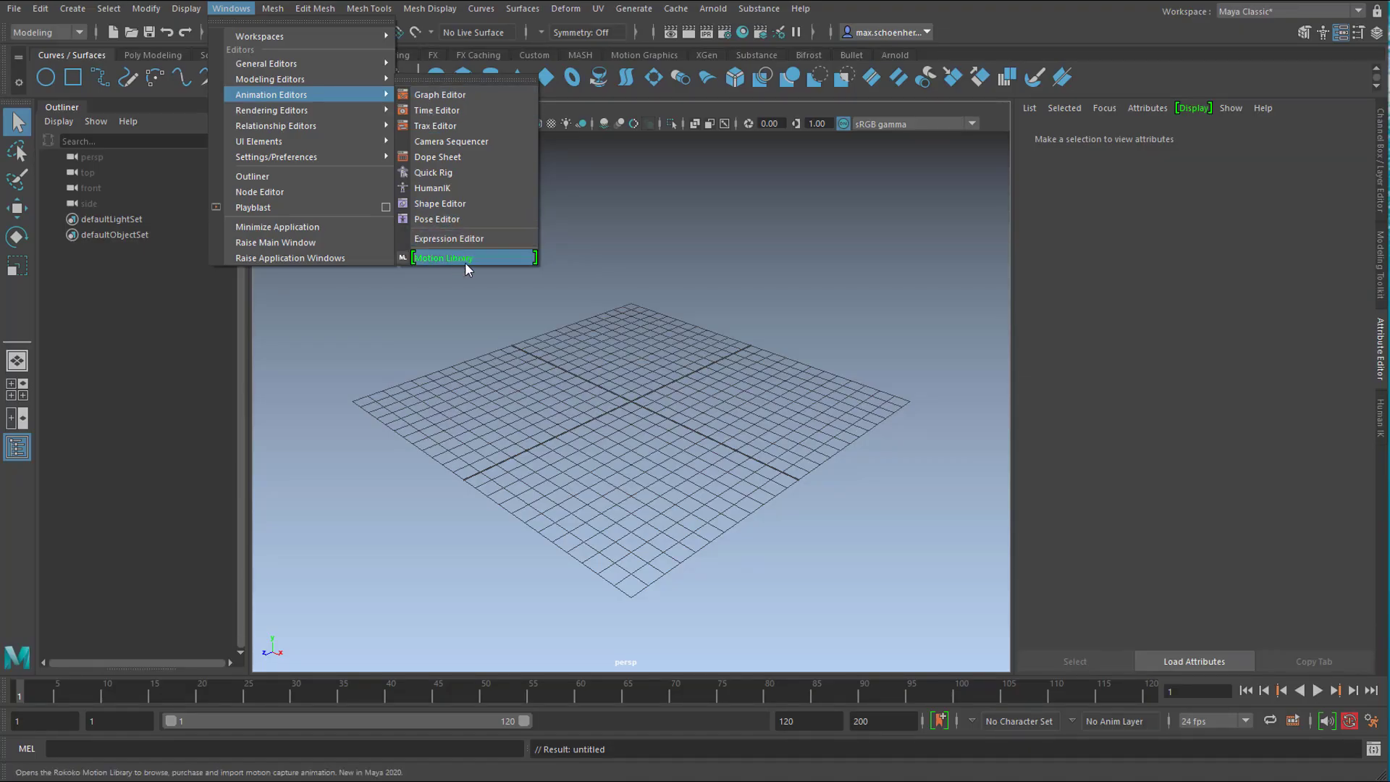
left_click(482, 259)
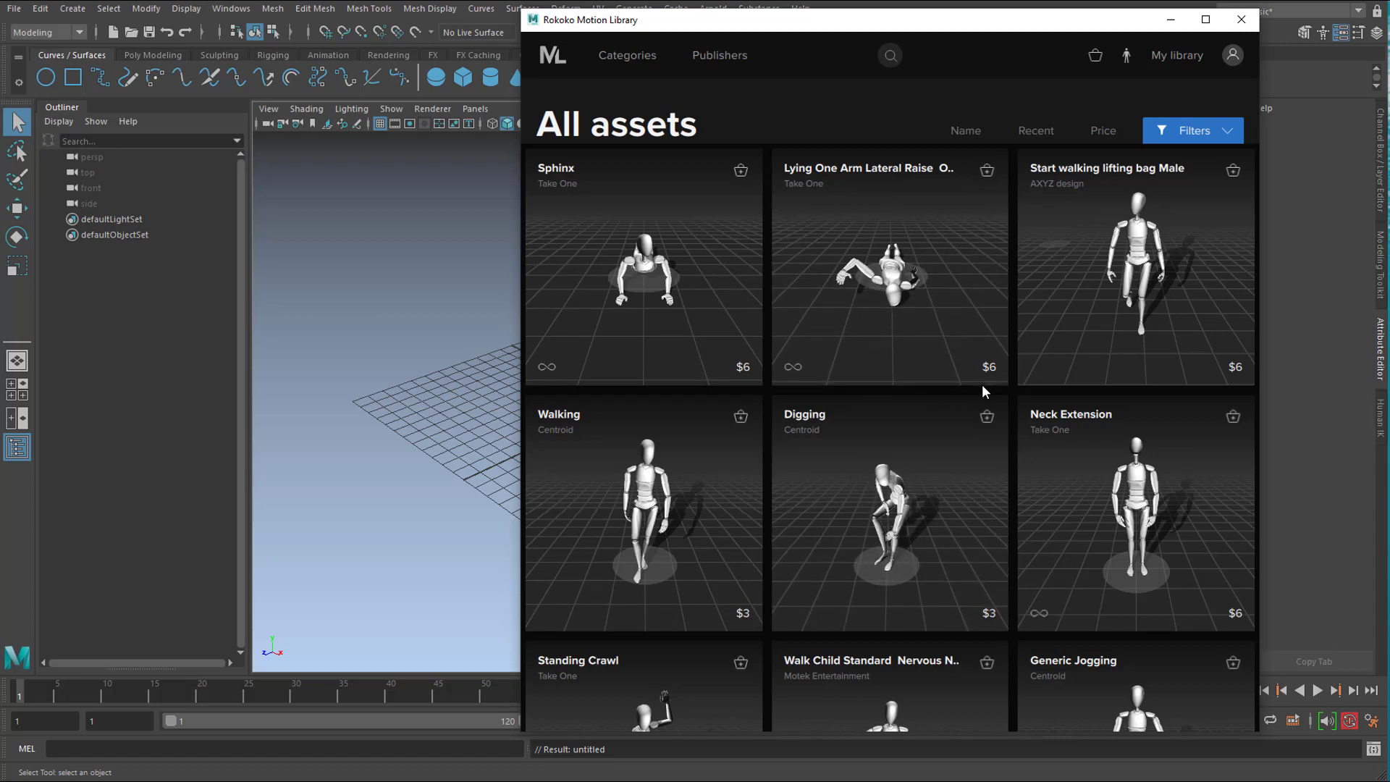
Sort all motion assets by ascending price and open the free Low chain dance asset by Audiomotion
scroll(982, 391, "down", 3)
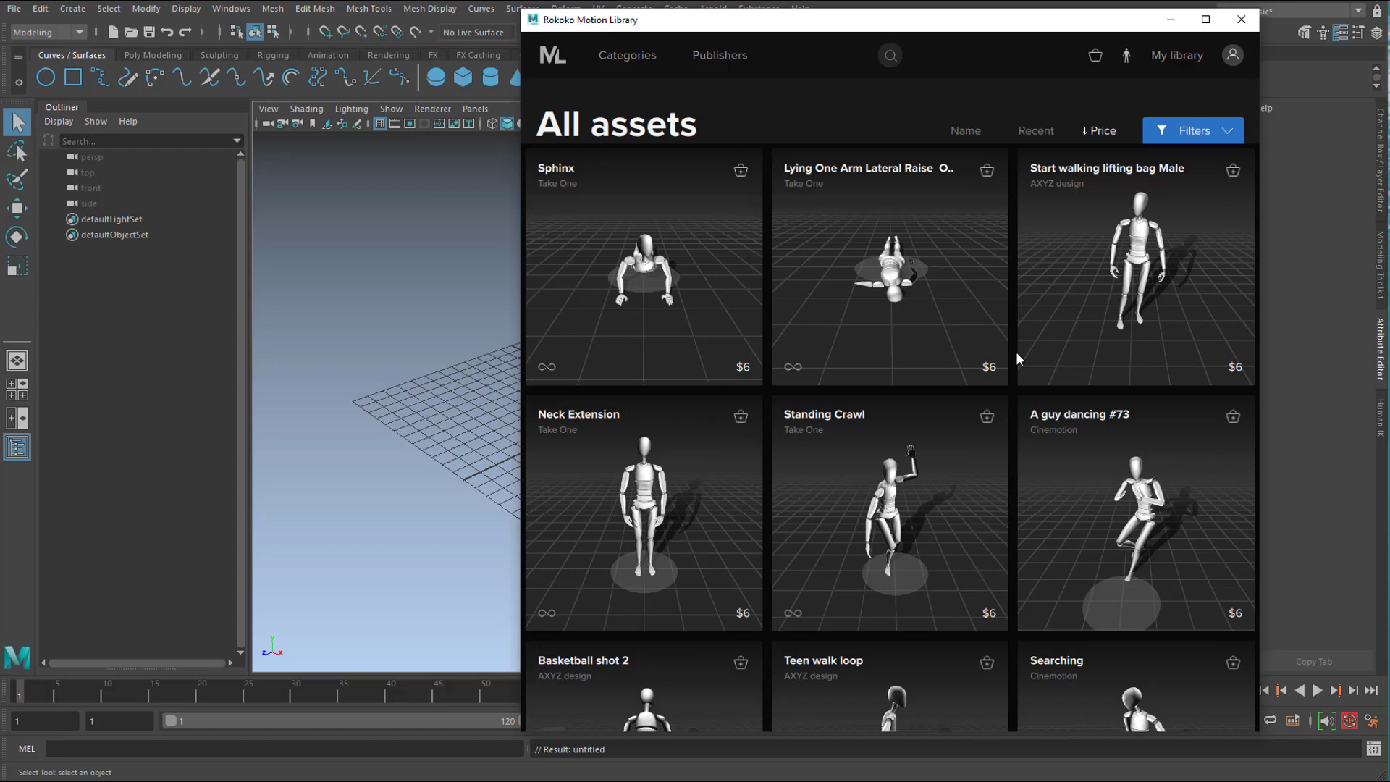
left_click(1098, 131)
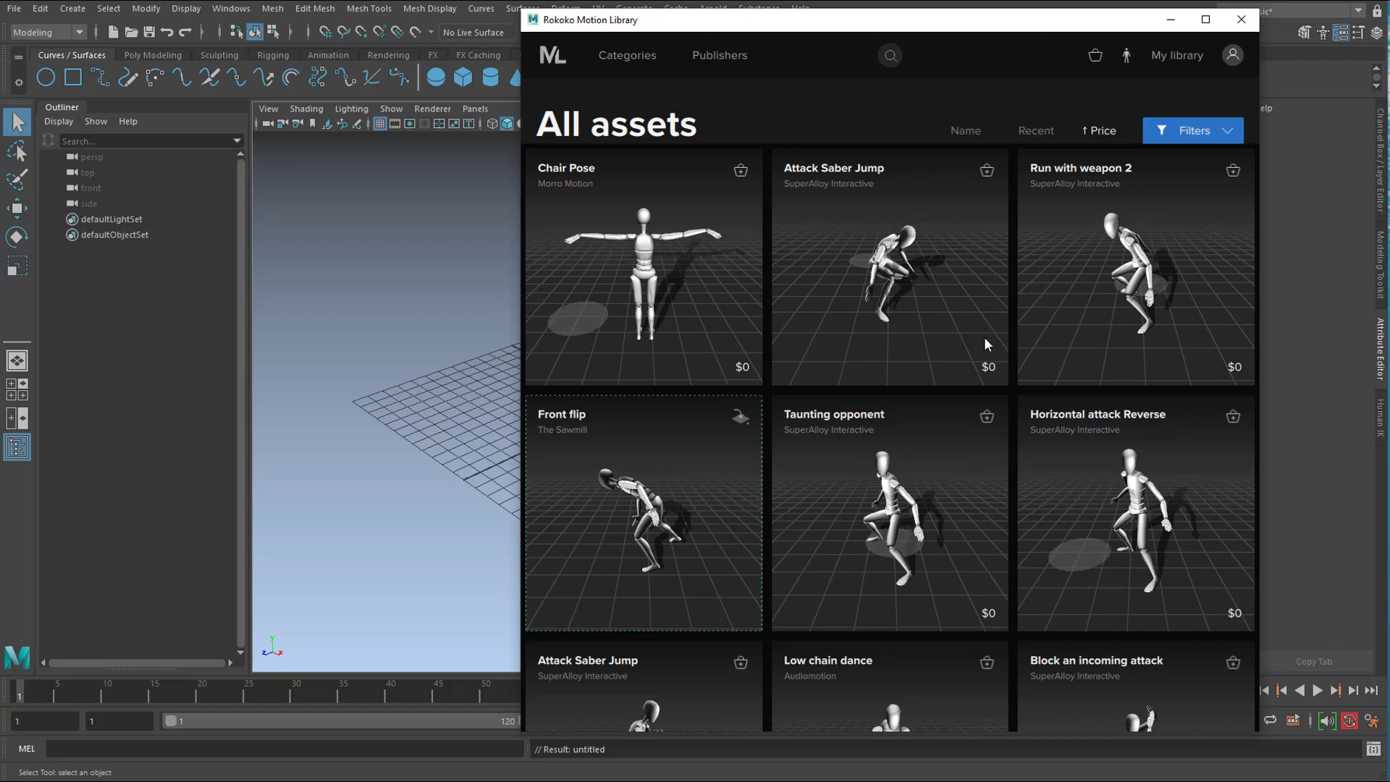
scroll(986, 338, "down", 1)
scroll(988, 338, "down", 1)
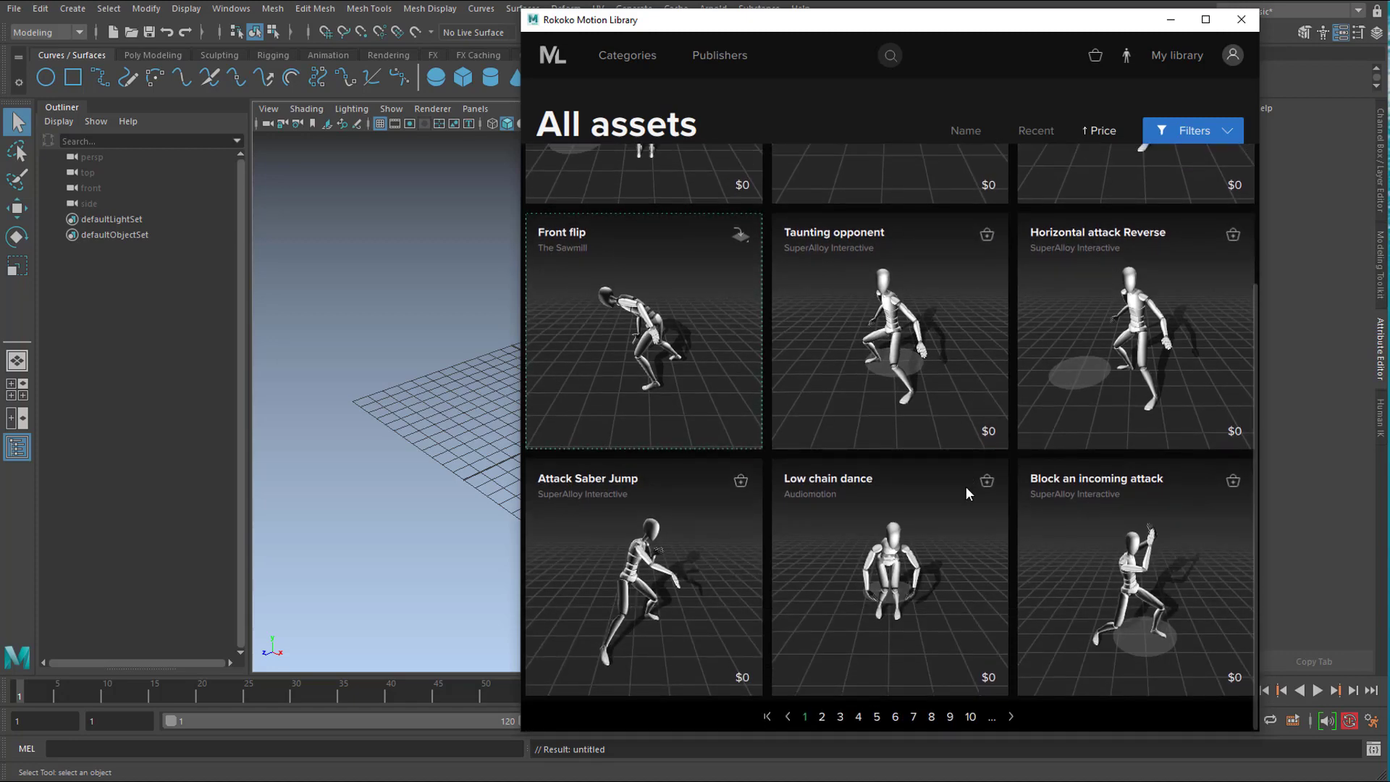
left_click(909, 578)
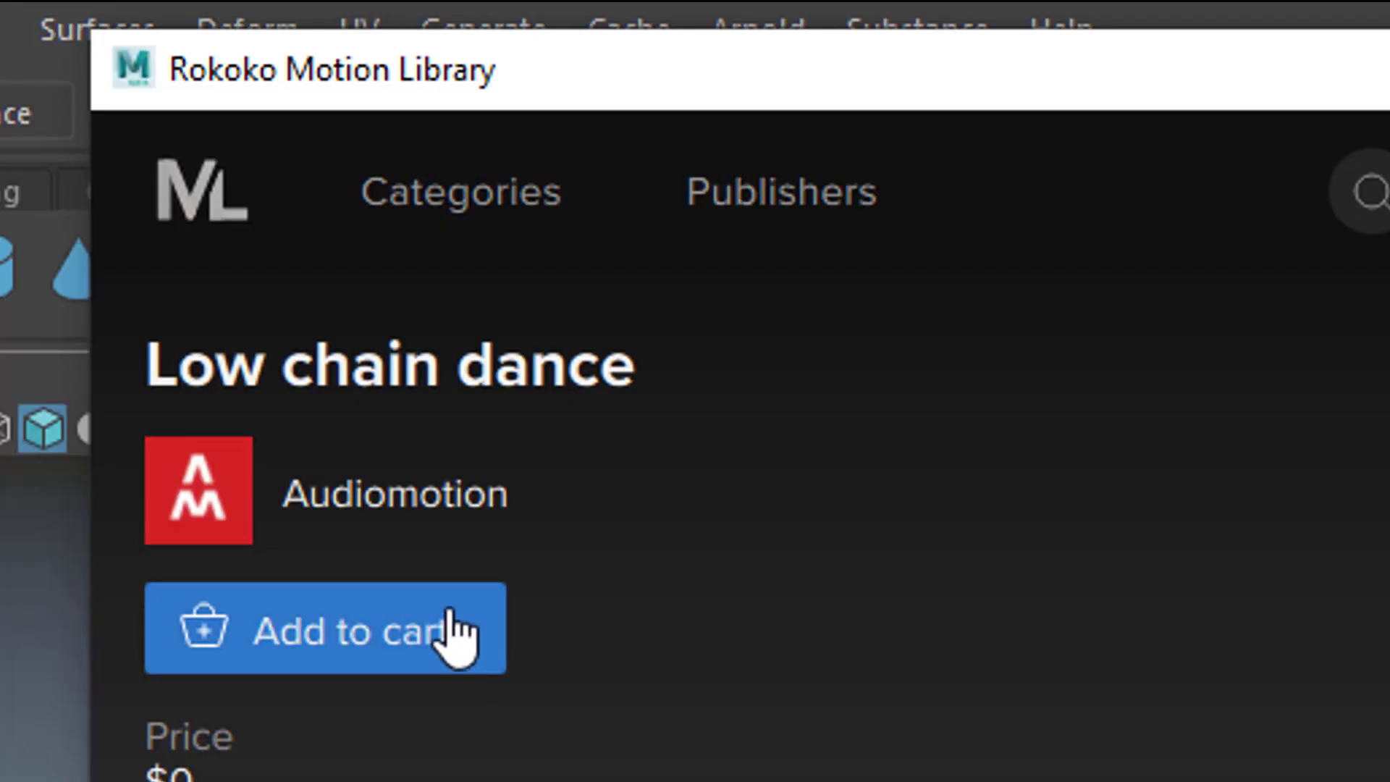
Add Low chain dance to the shopping cart, confirm the order and check out
left_click(428, 651)
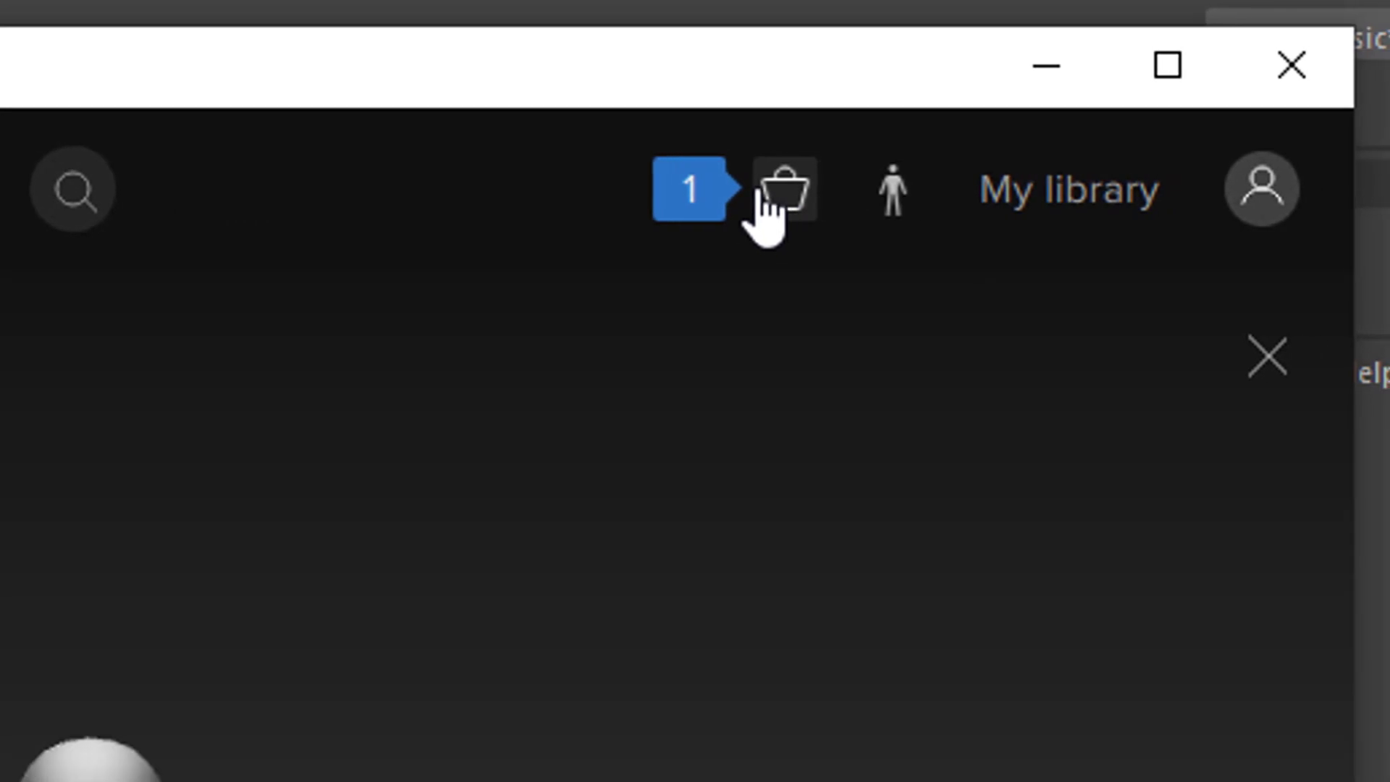
left_click(793, 190)
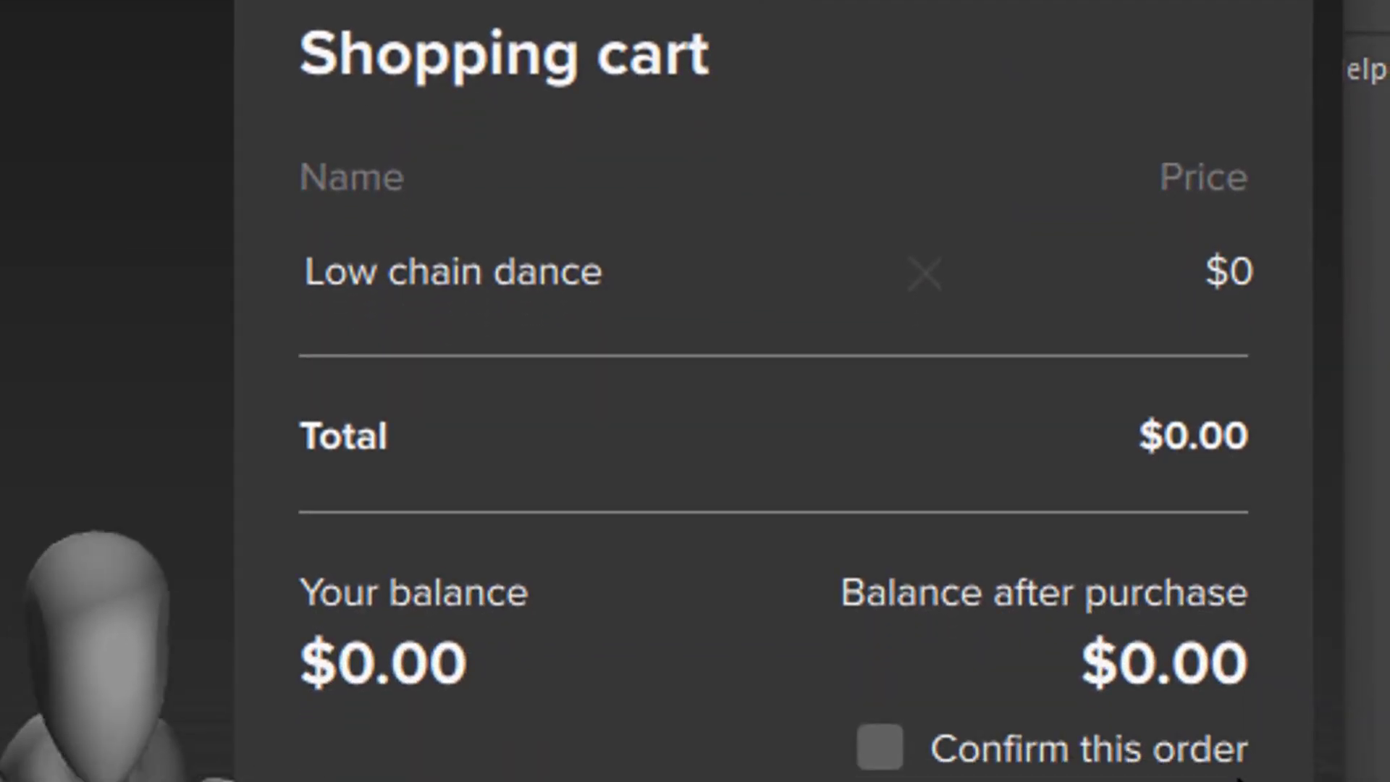
left_click(880, 746)
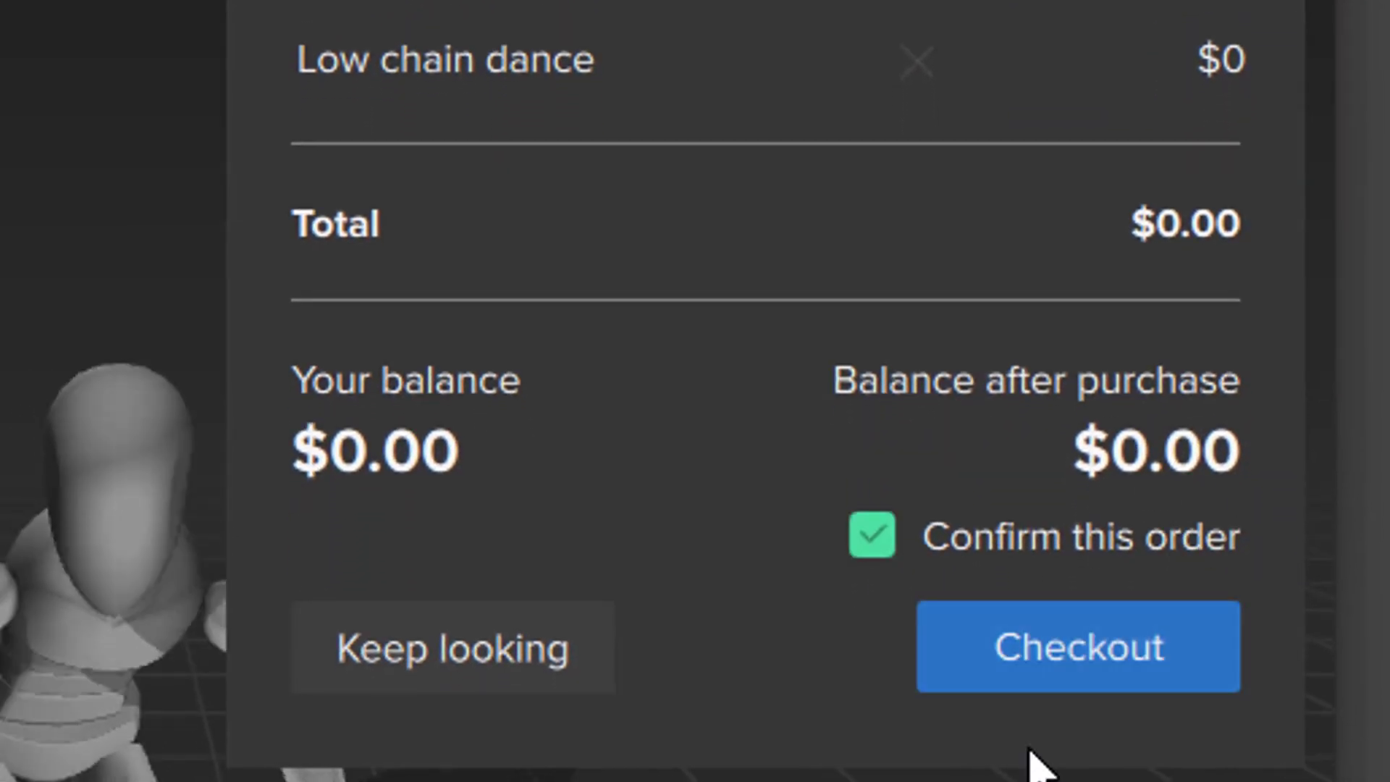
left_click(1121, 655)
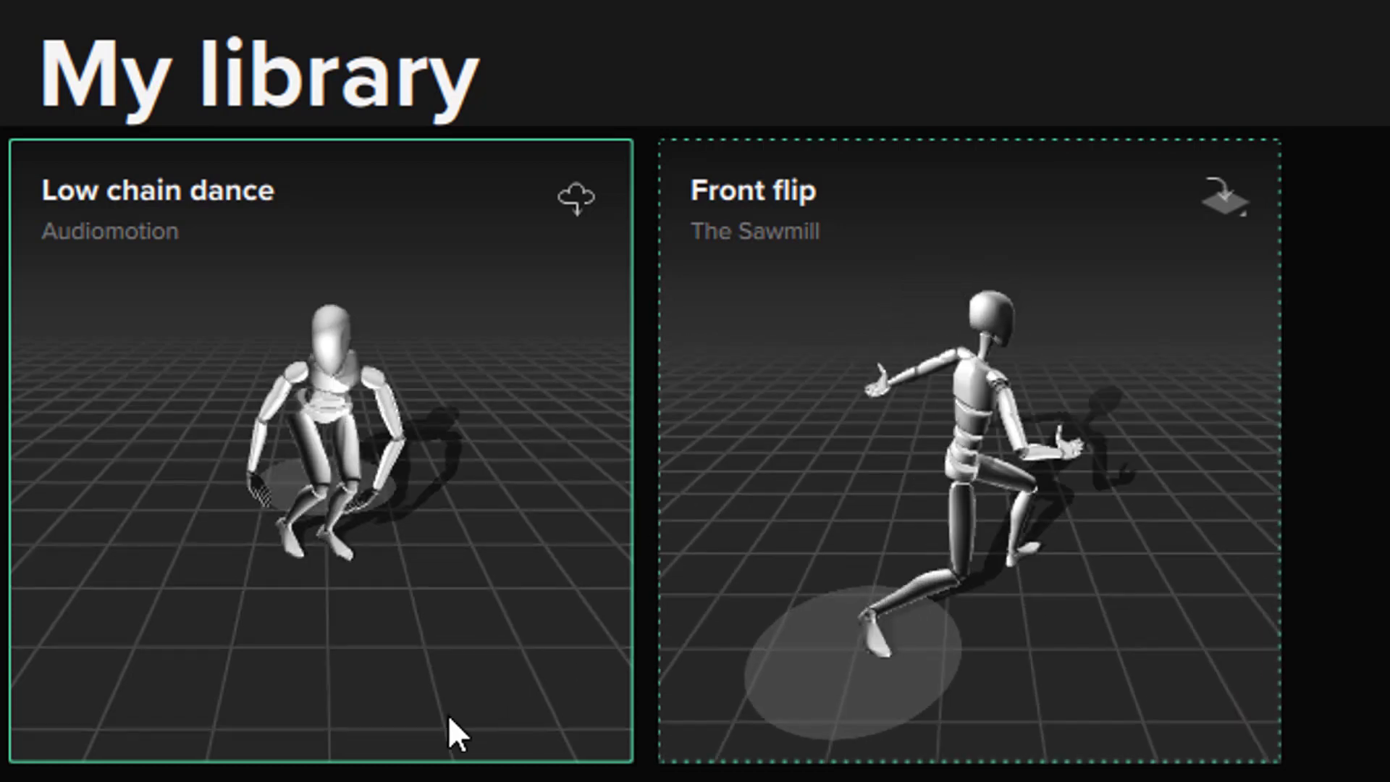
Download Low chain dance in My library and import it into the scene, closing the motion library
left_click(577, 212)
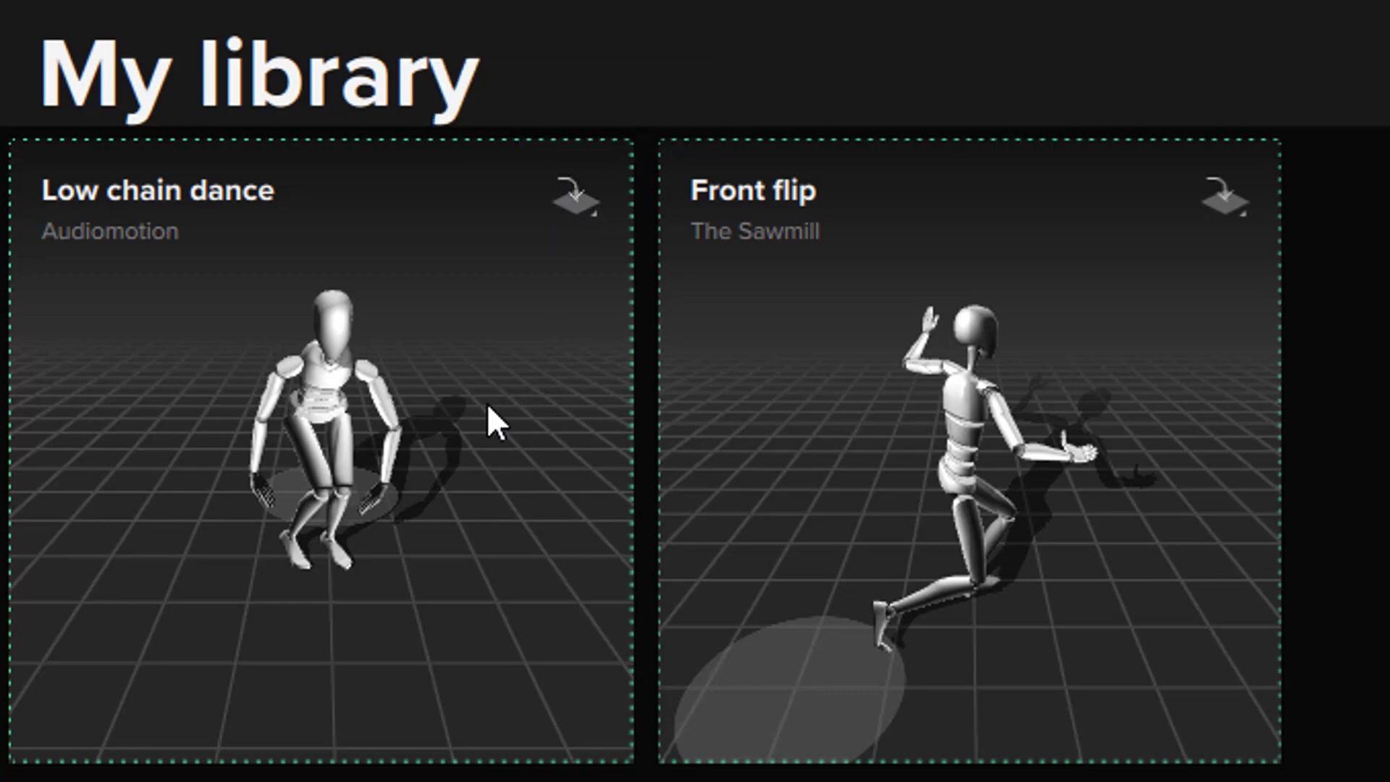
left_click_drag(352, 444, 92, 511)
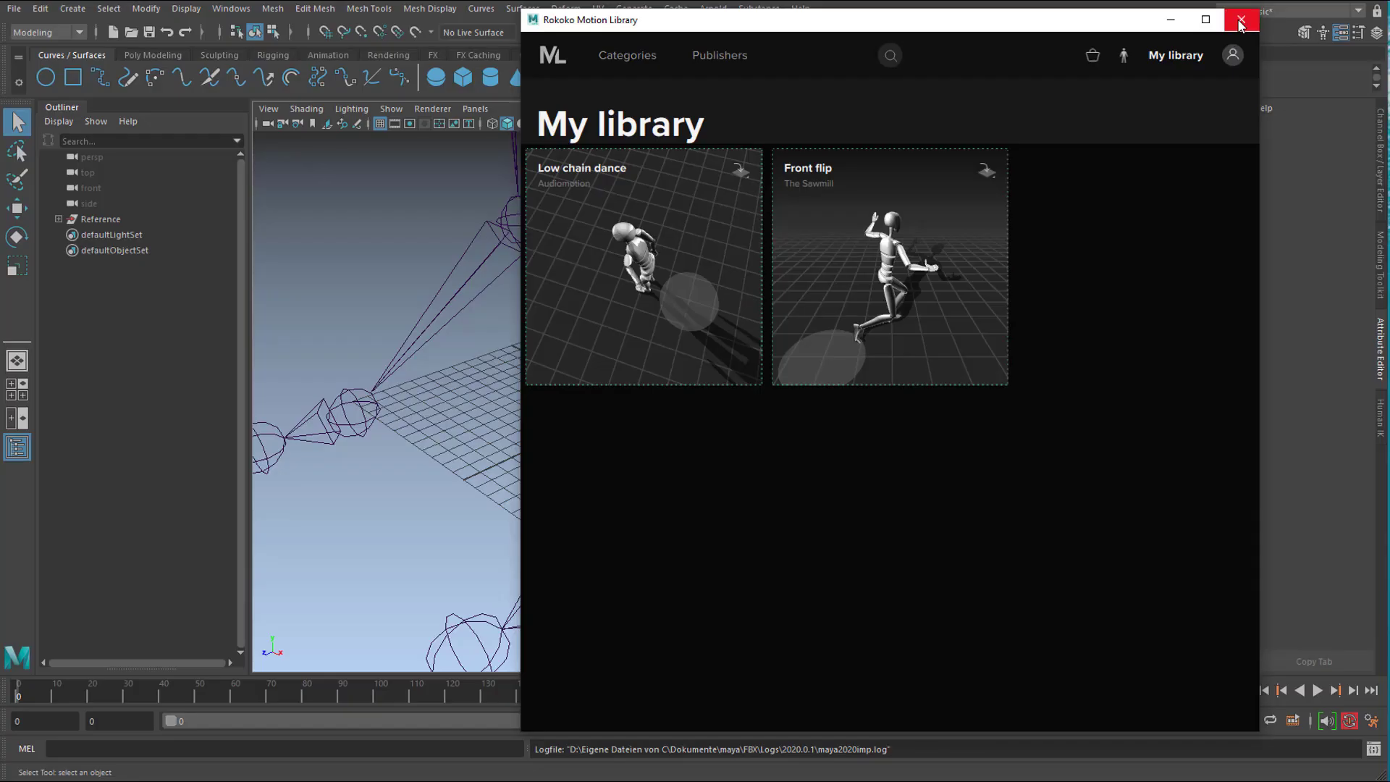
left_click(1239, 20)
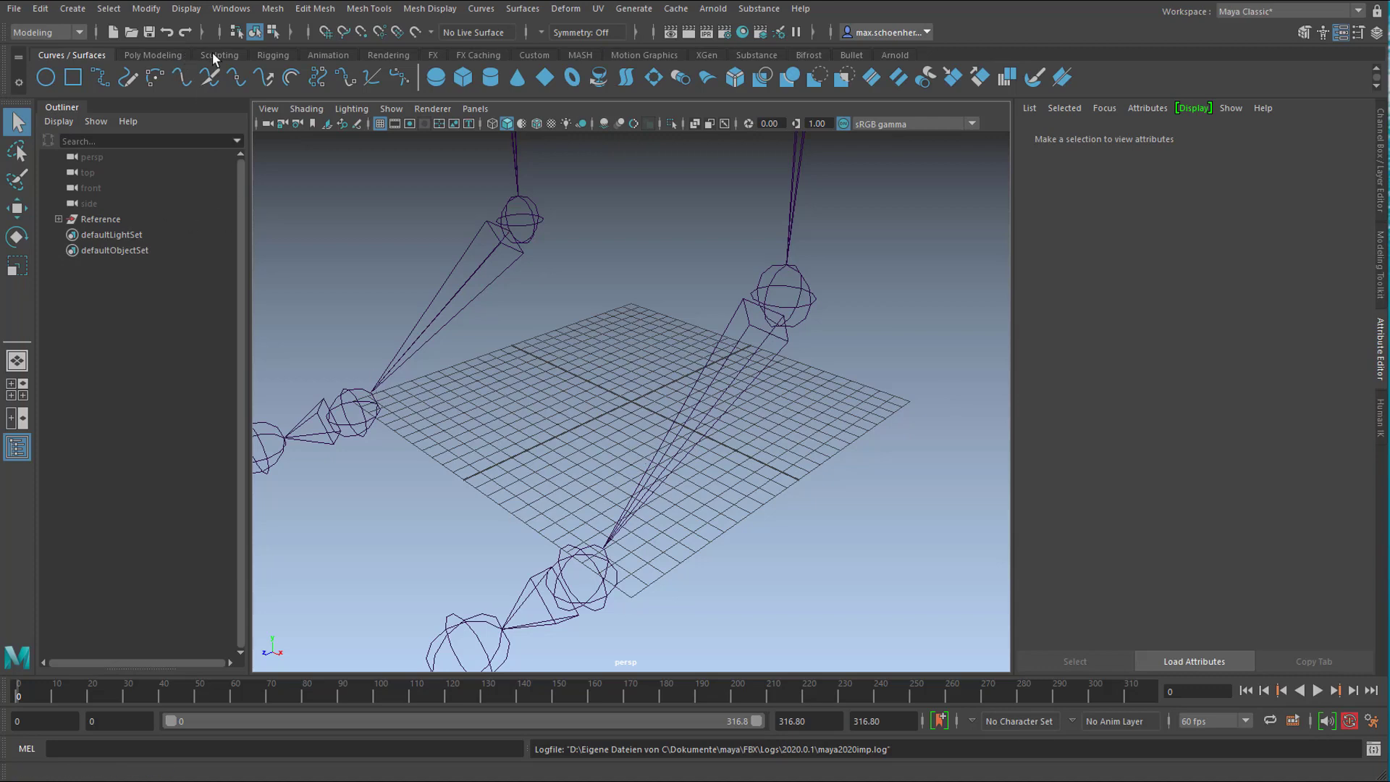
Set the linear working unit to meter in the general application preferences and save the preferences
left_click(233, 12)
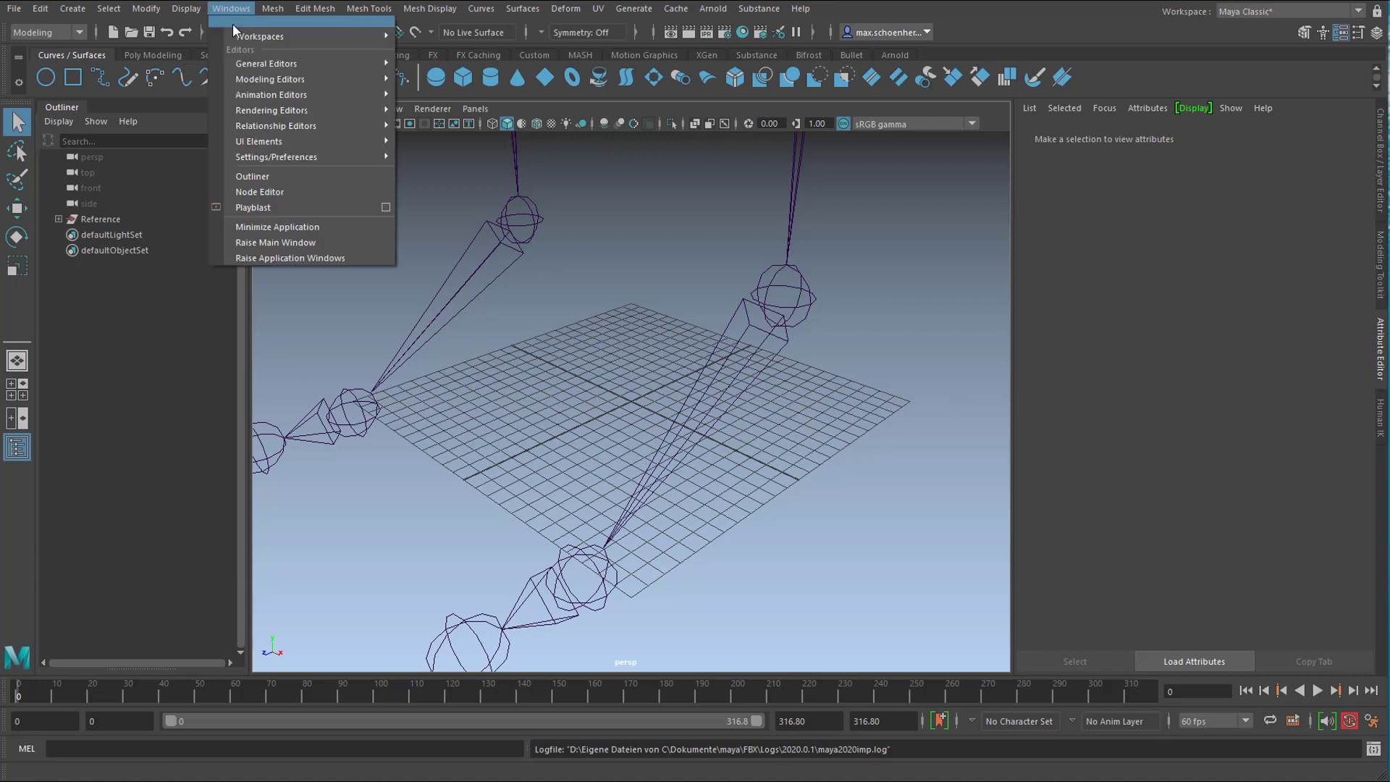
mouse_move(293, 160)
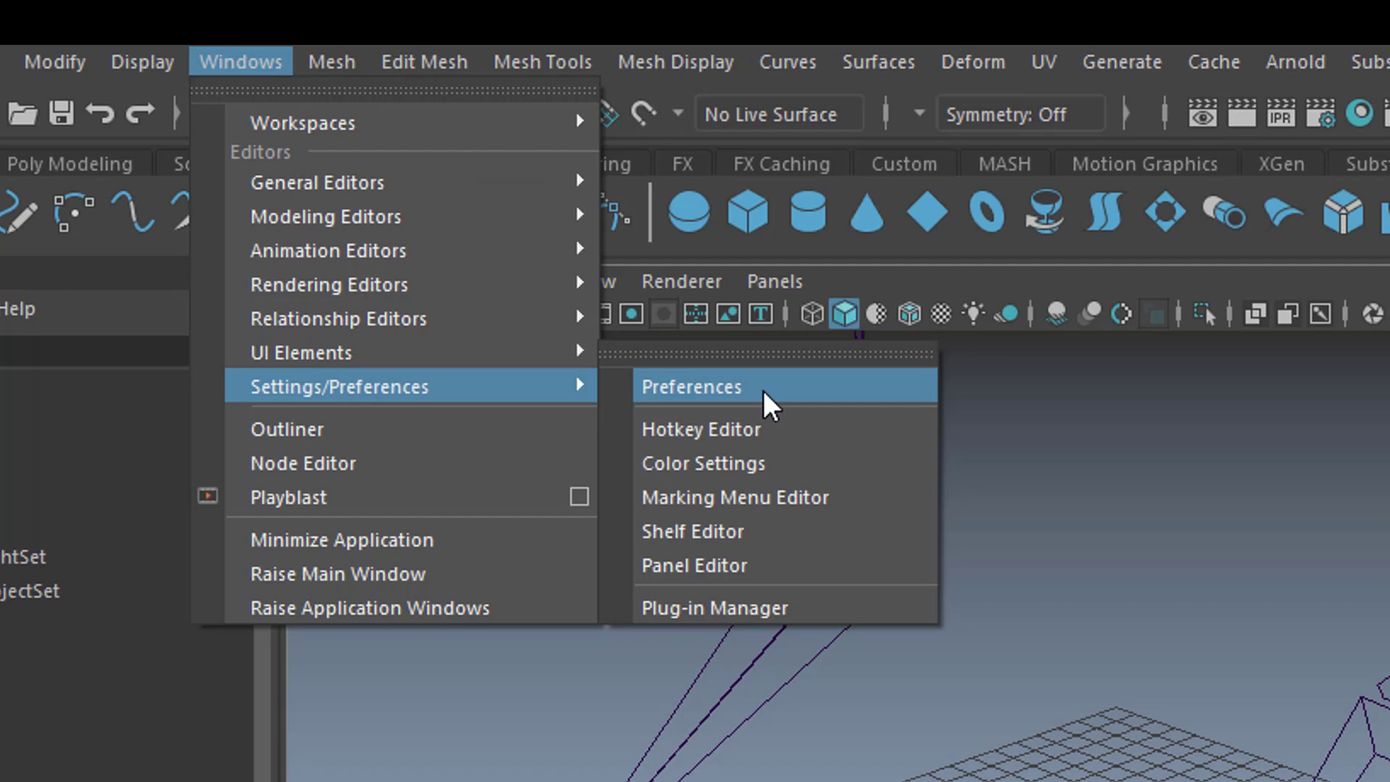
left_click(769, 388)
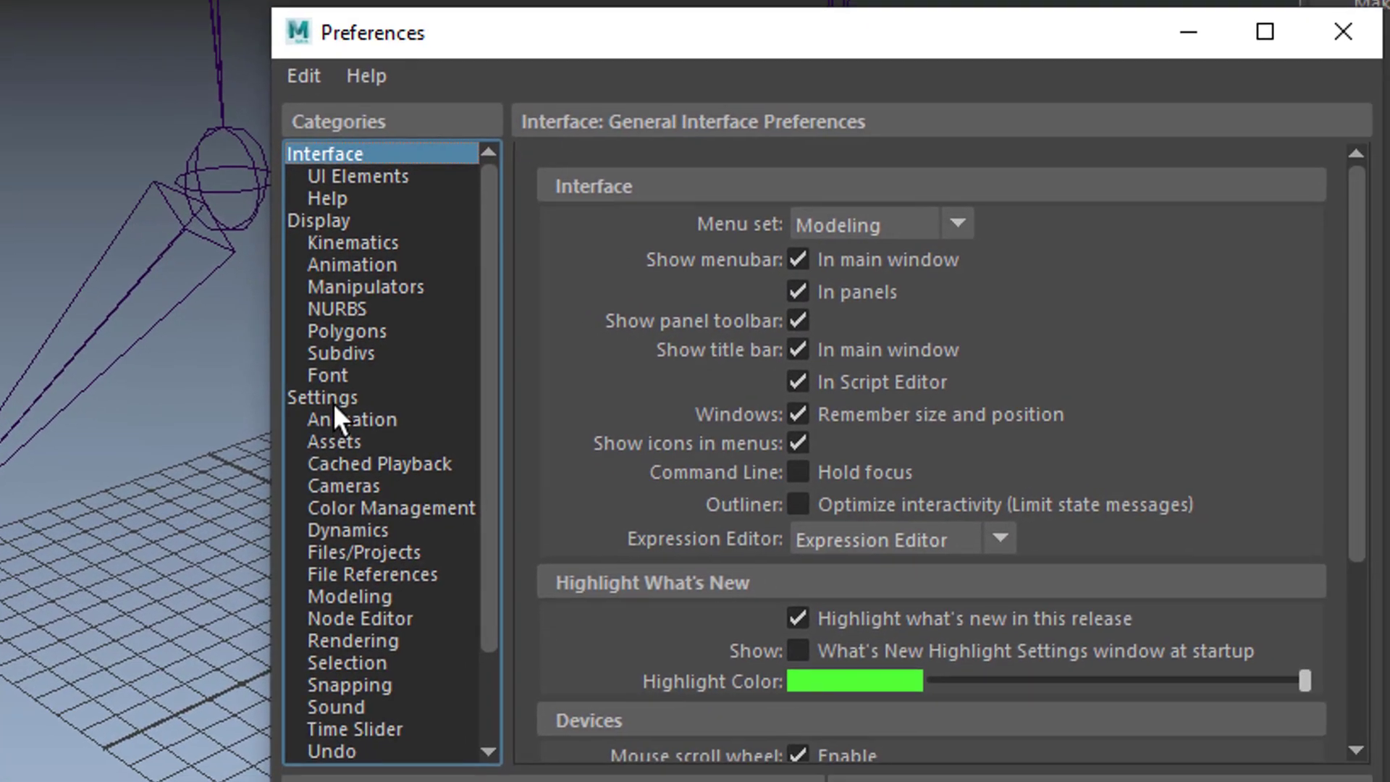
left_click(335, 406)
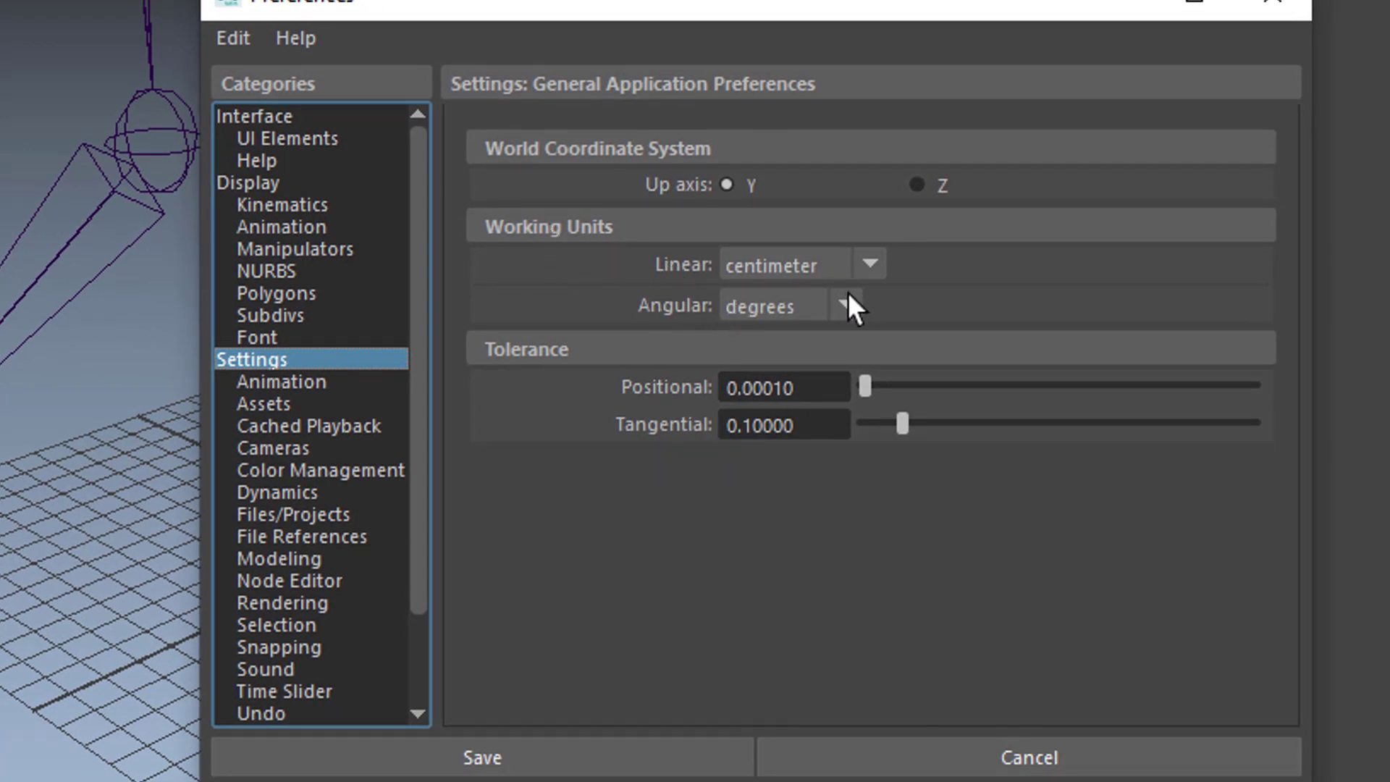
left_click(877, 265)
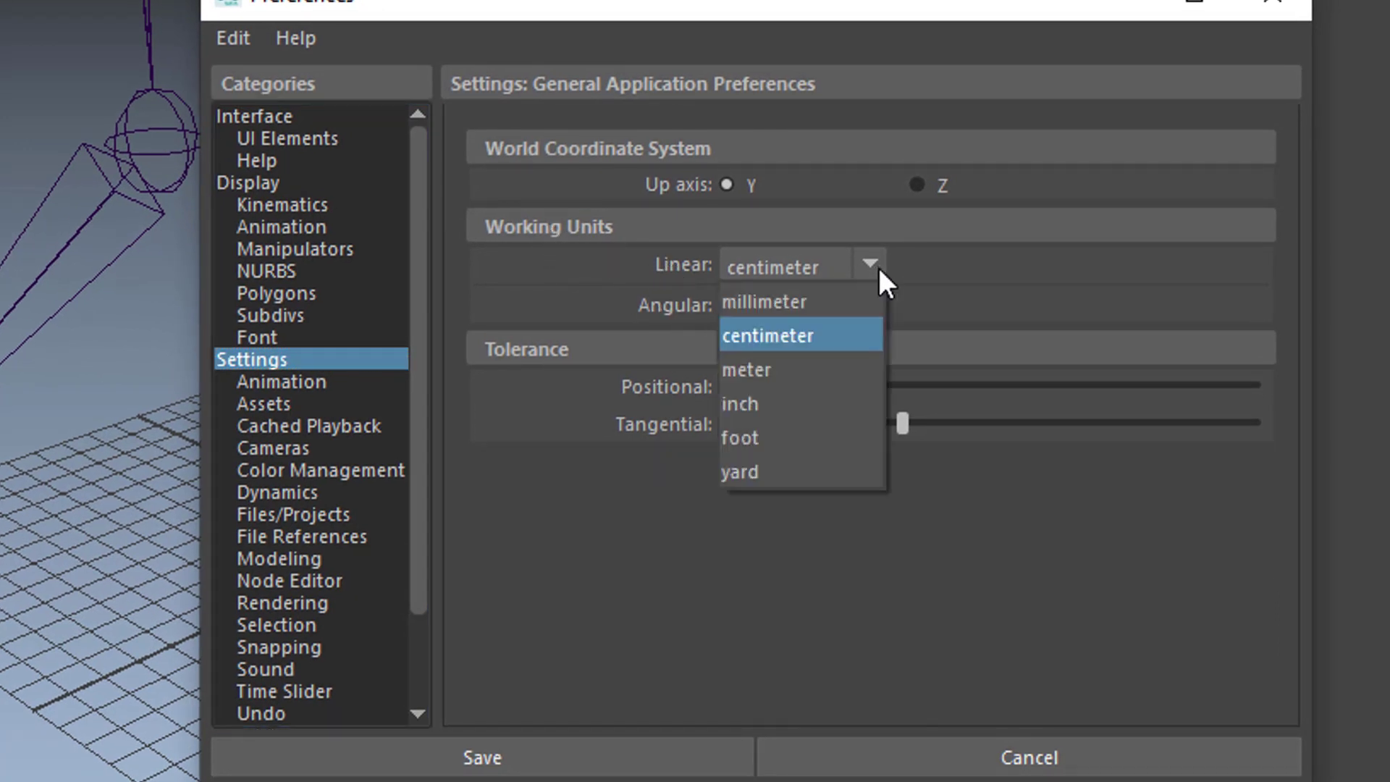
left_click(835, 360)
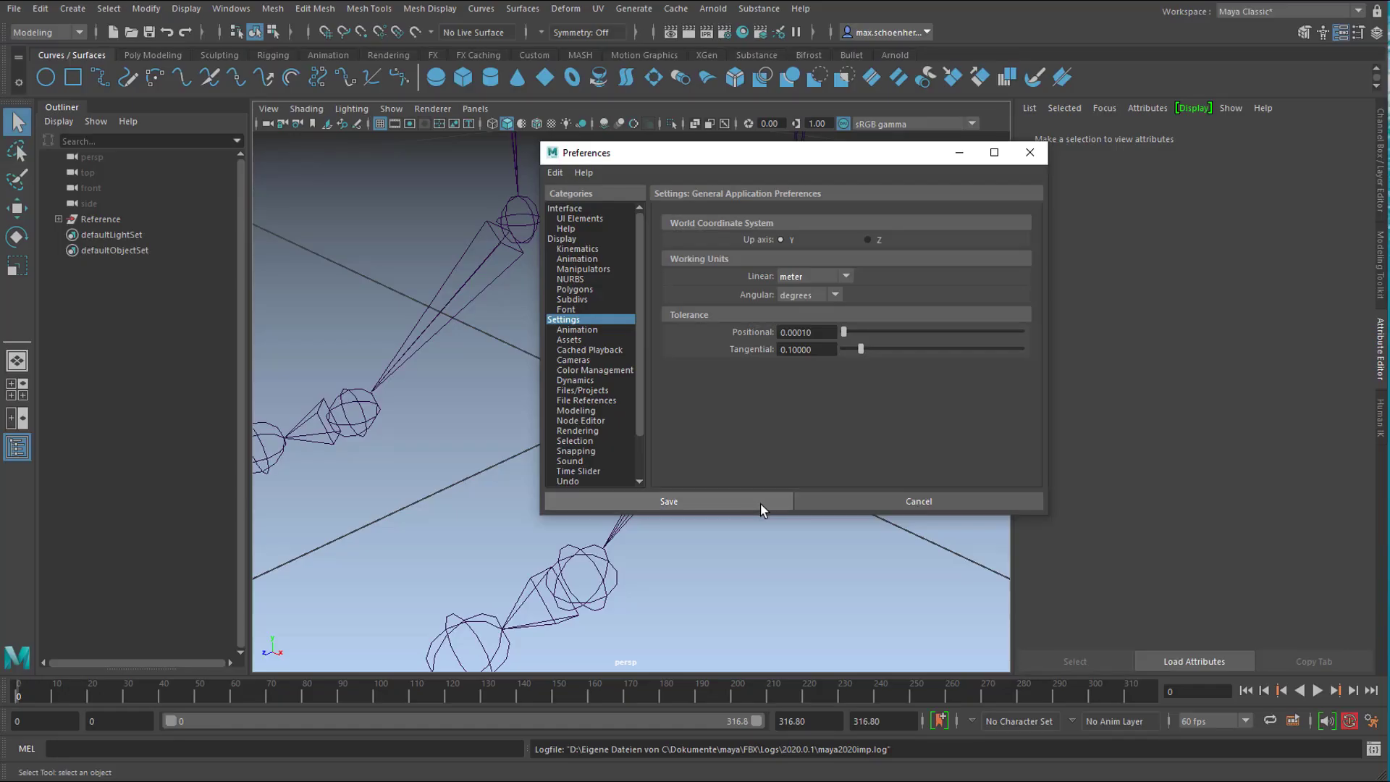
left_click(1030, 153)
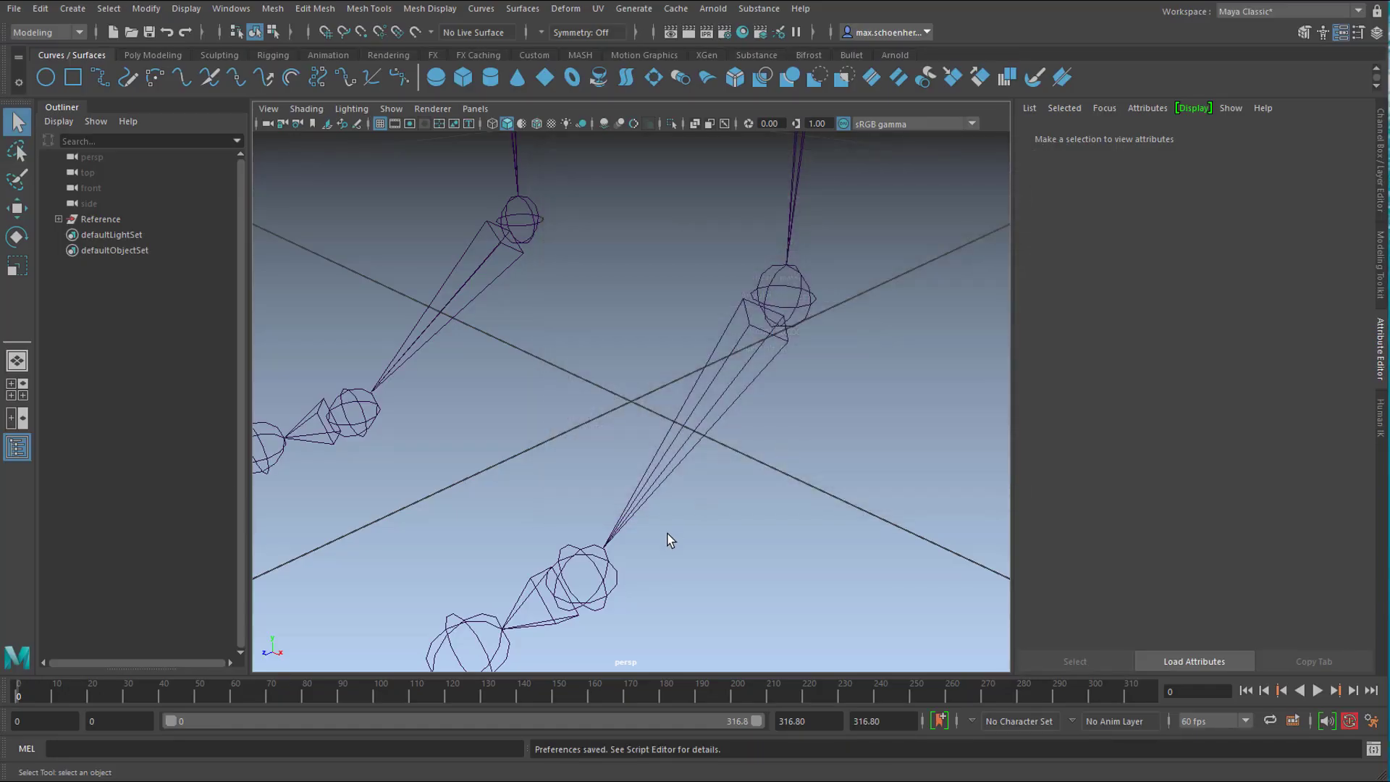
Play back the imported dance animation with the whole skeleton framed and inspect its motion and pose
key("a")
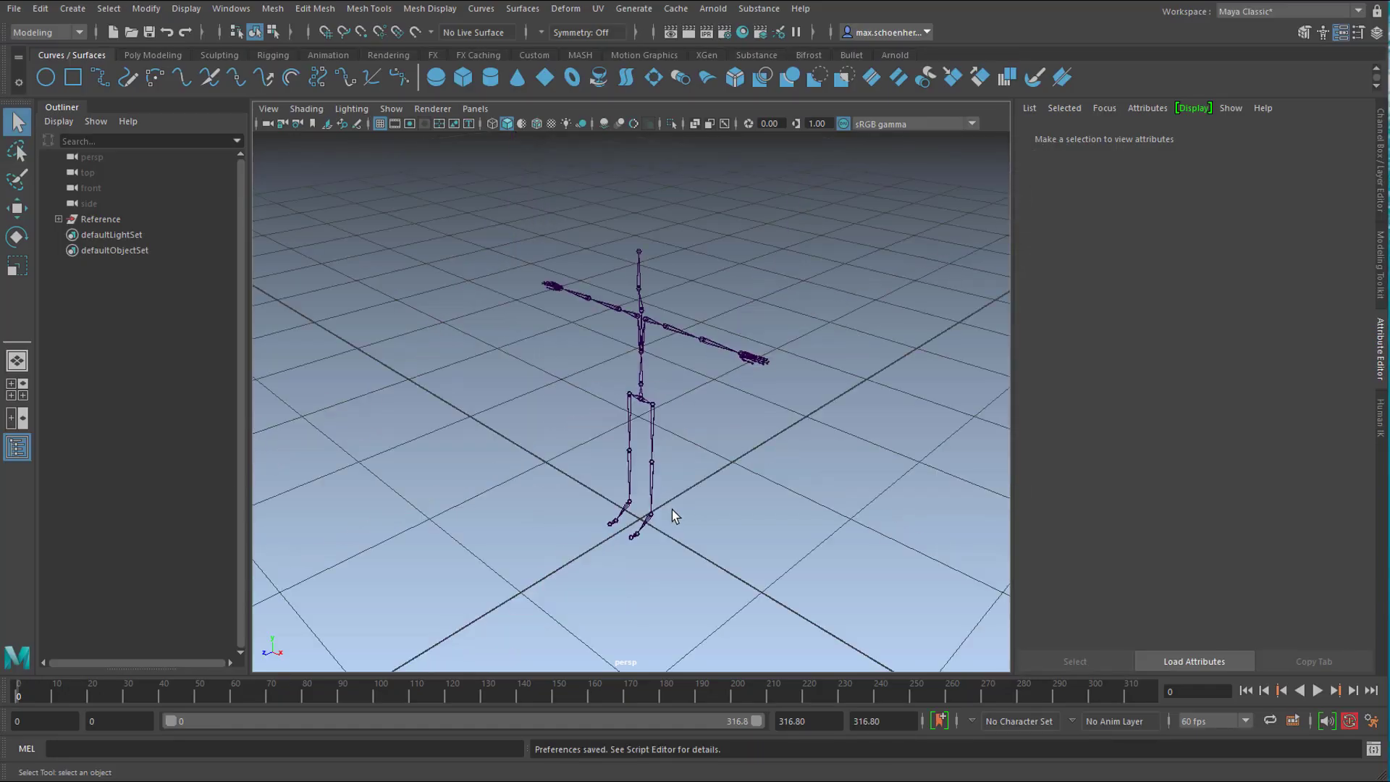
left_click(1317, 691)
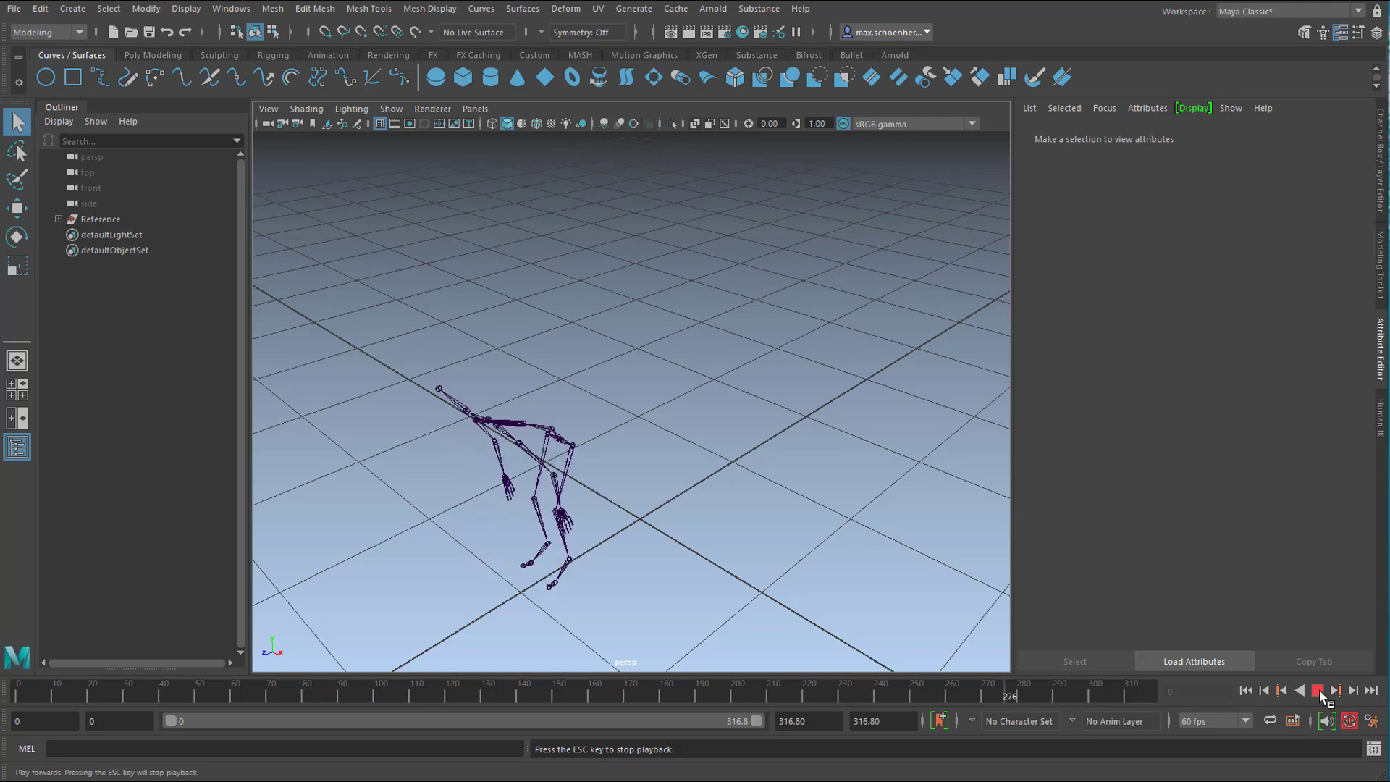
left_click(1318, 691)
left_click_drag(723, 468, 719, 481, "alt")
middle_click_drag(719, 480, 768, 379, "alt")
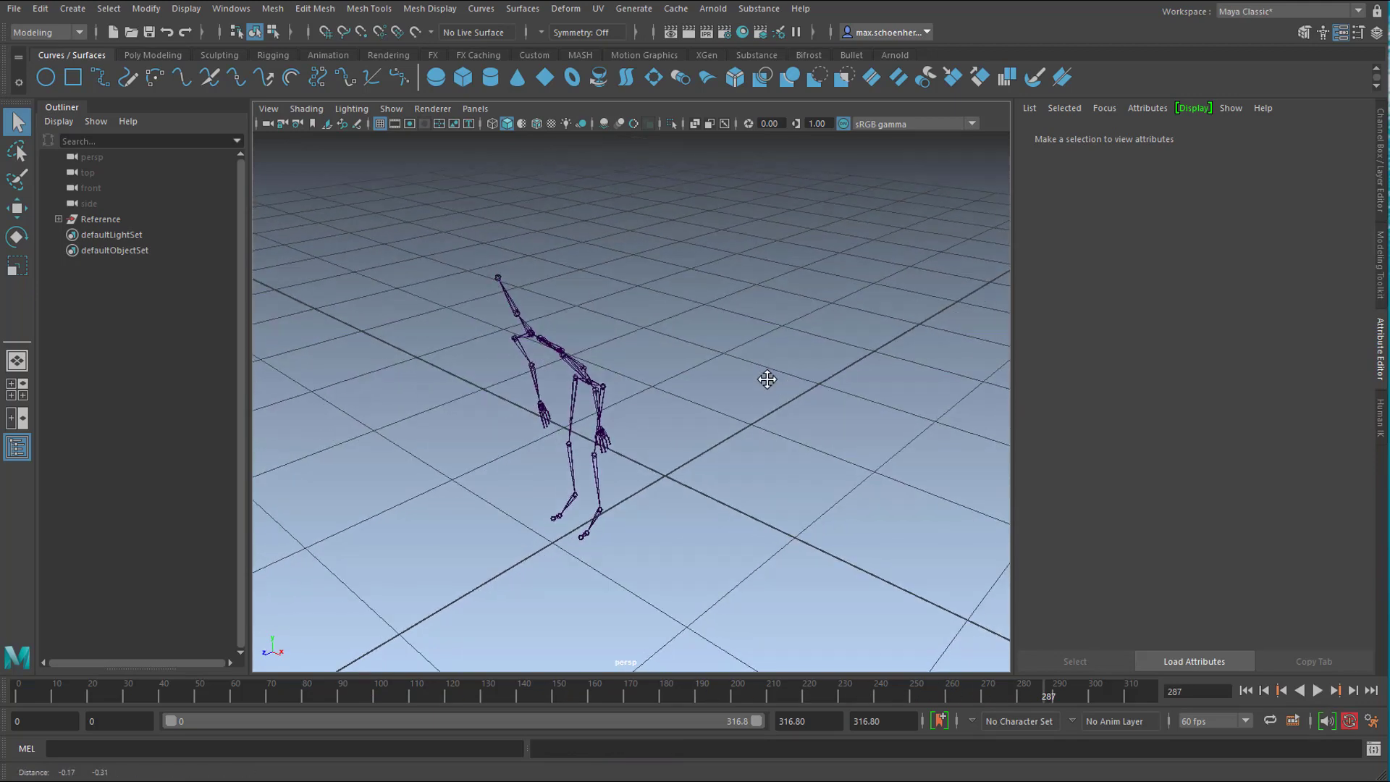
left_click_drag(725, 476, 748, 458, "alt")
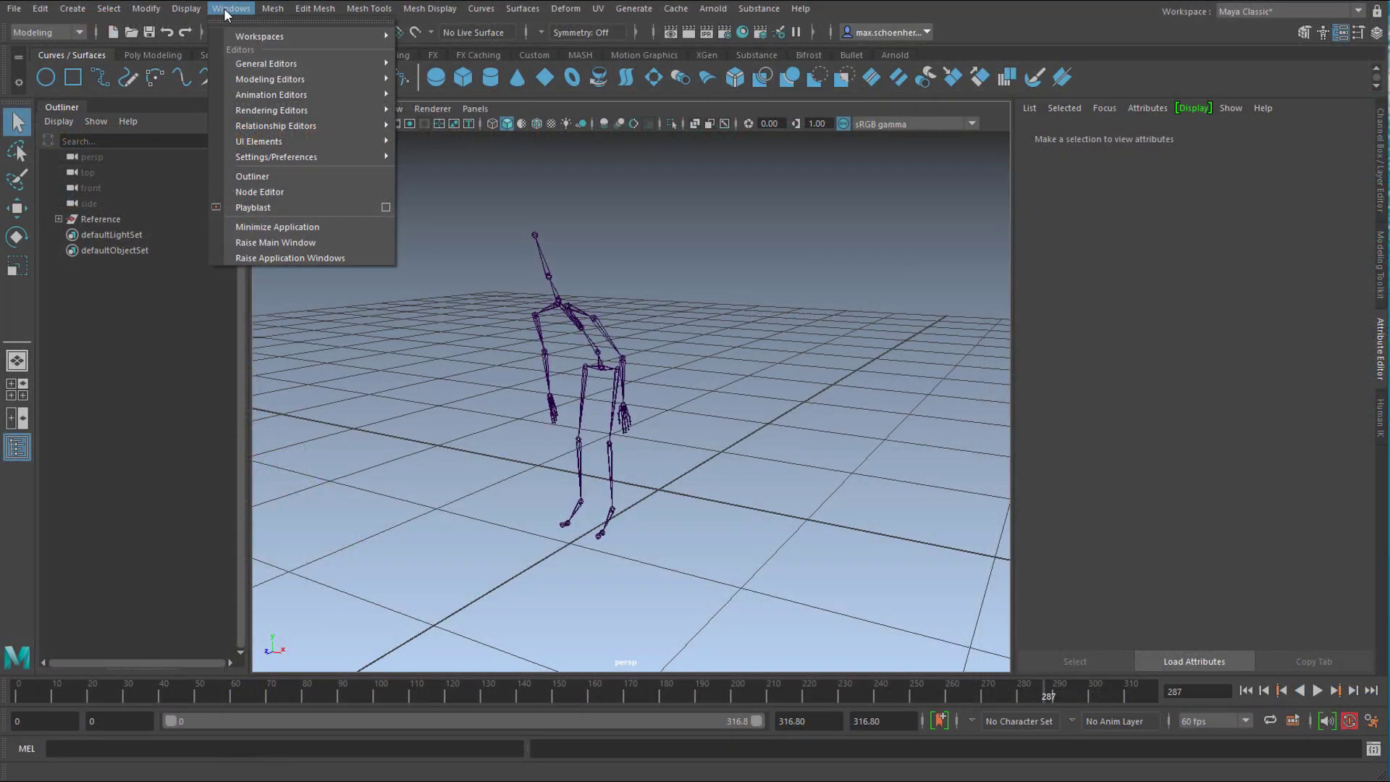
Import the rp_antonia_rigged_HIK example from the Content Browser's animation Rigs, minimise the browser and show the model textured
mouse_move(275, 66)
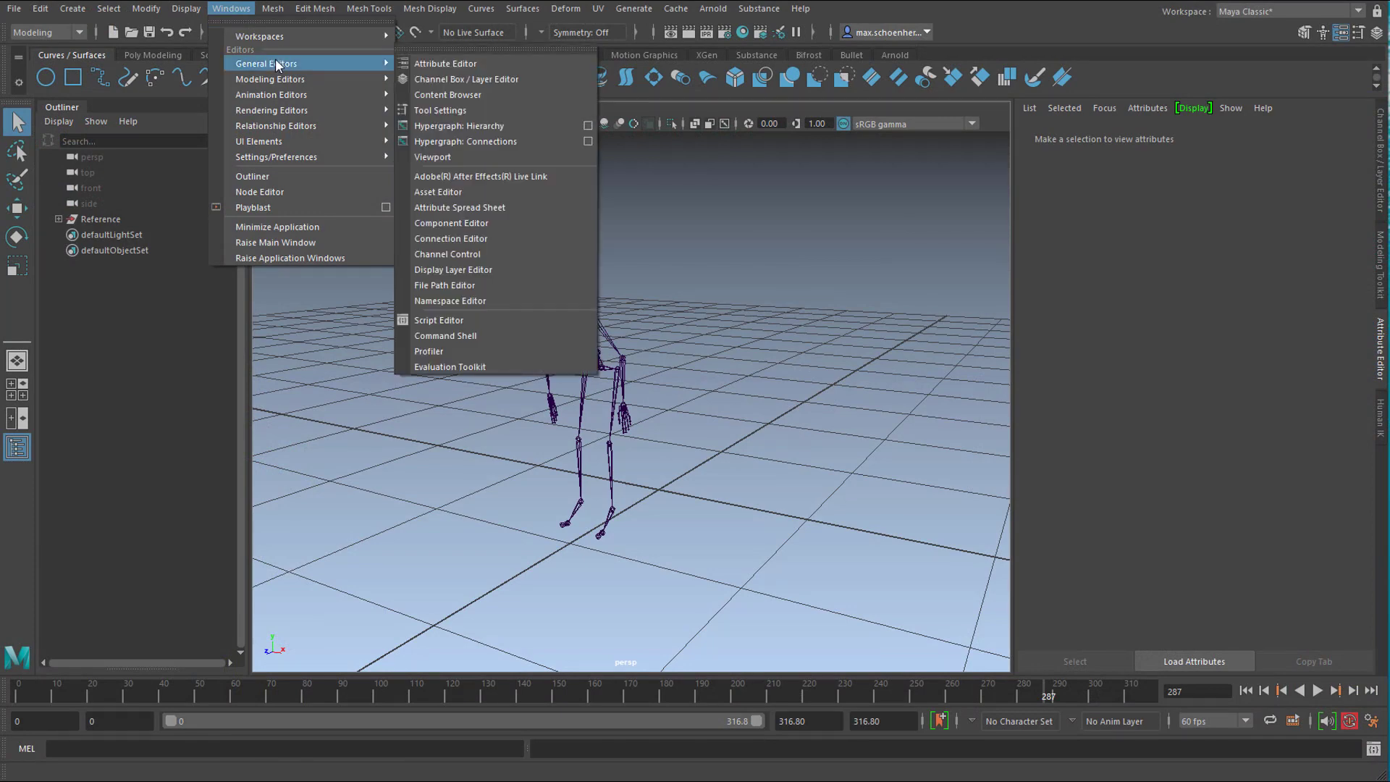
left_click(428, 92)
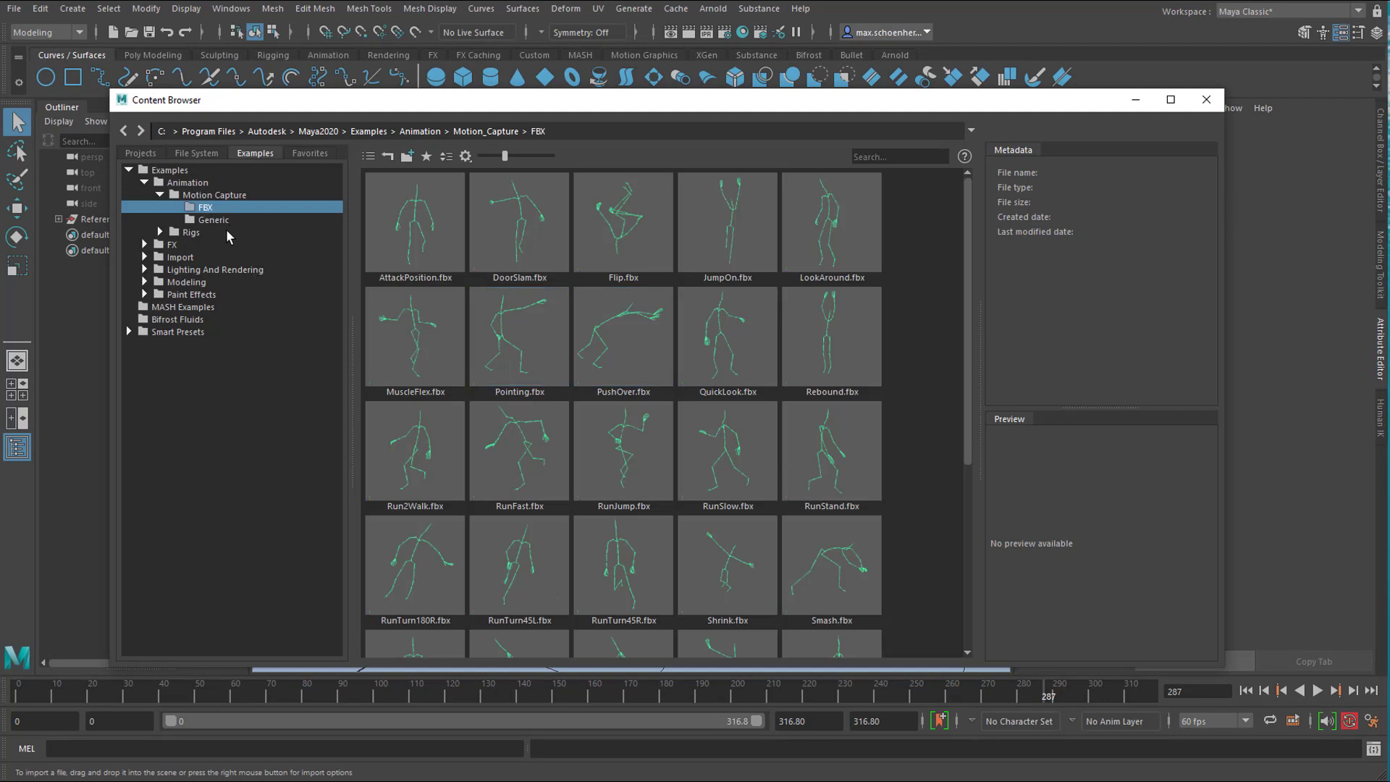
left_click(195, 232)
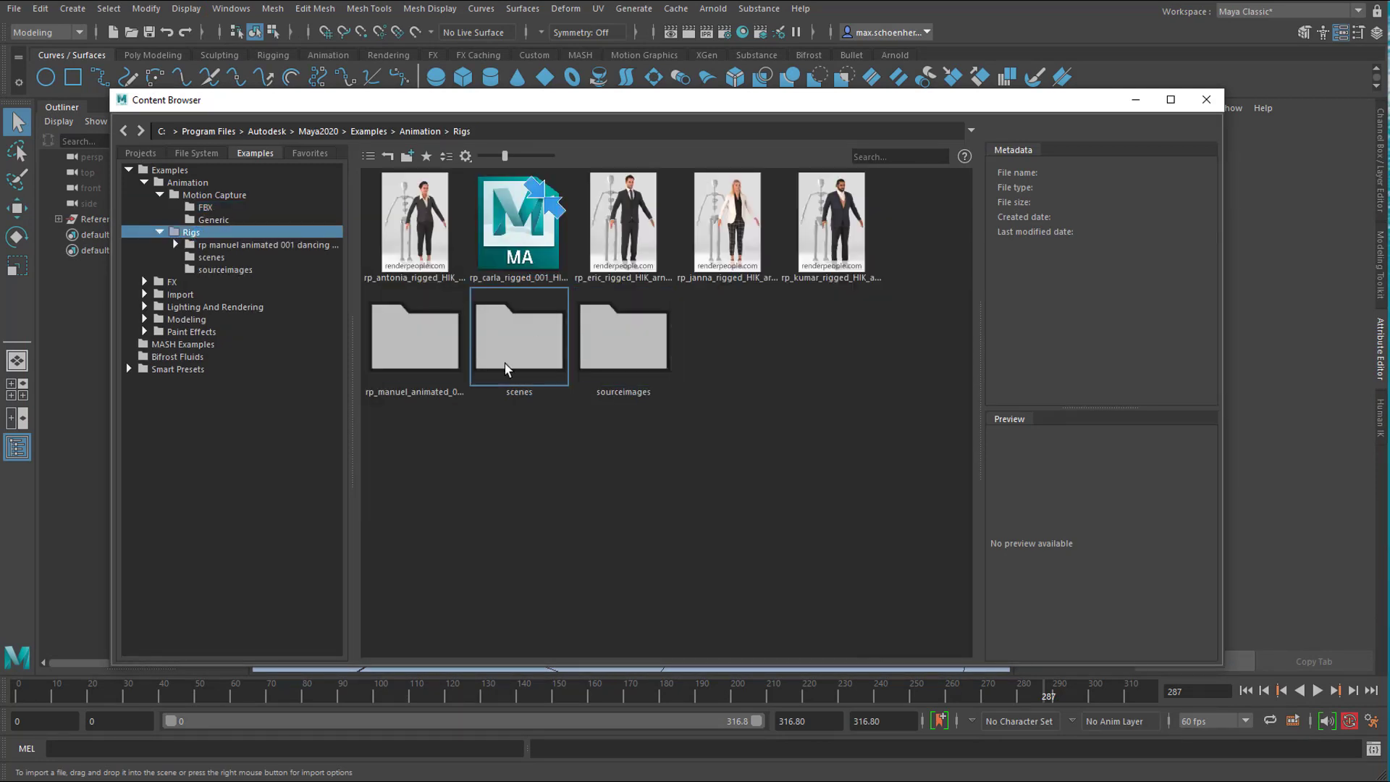
left_click(411, 244)
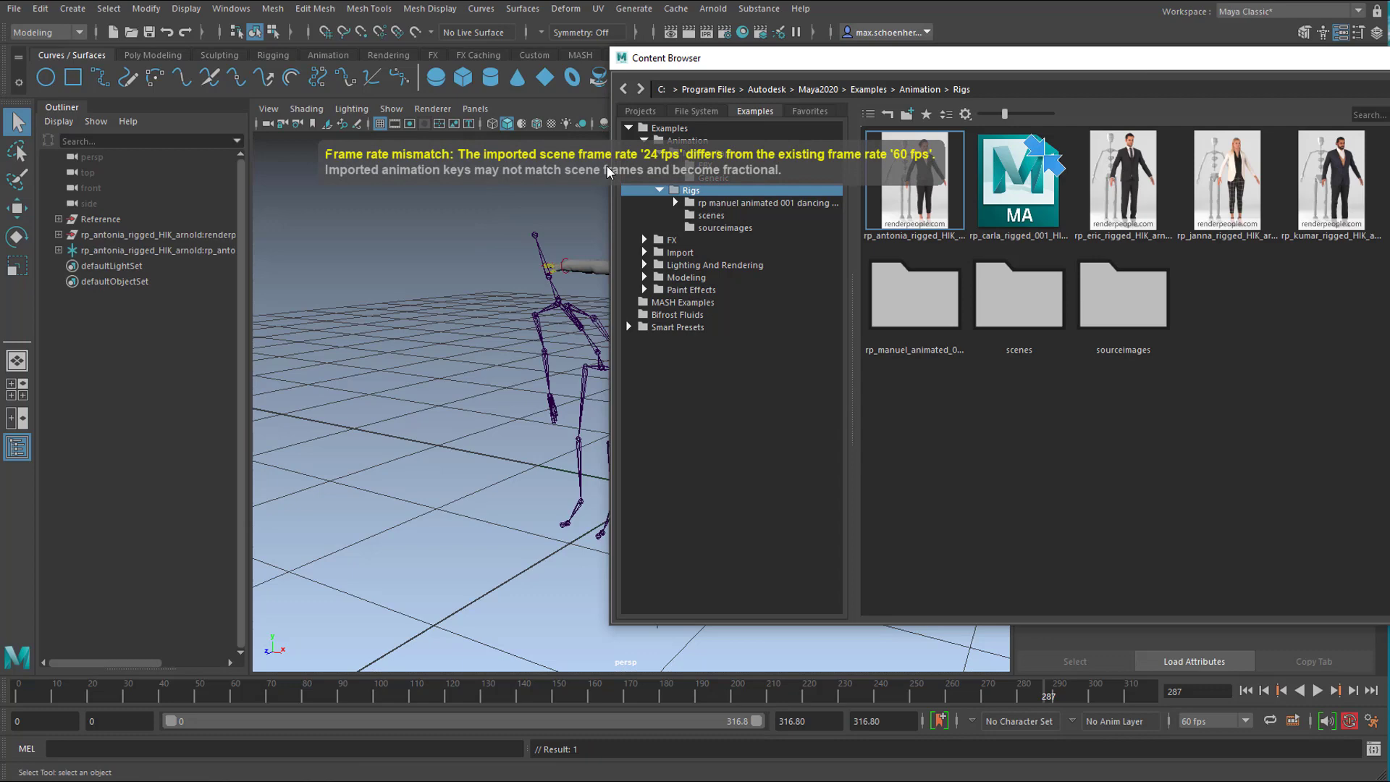
left_click_drag(1135, 58, 539, 144)
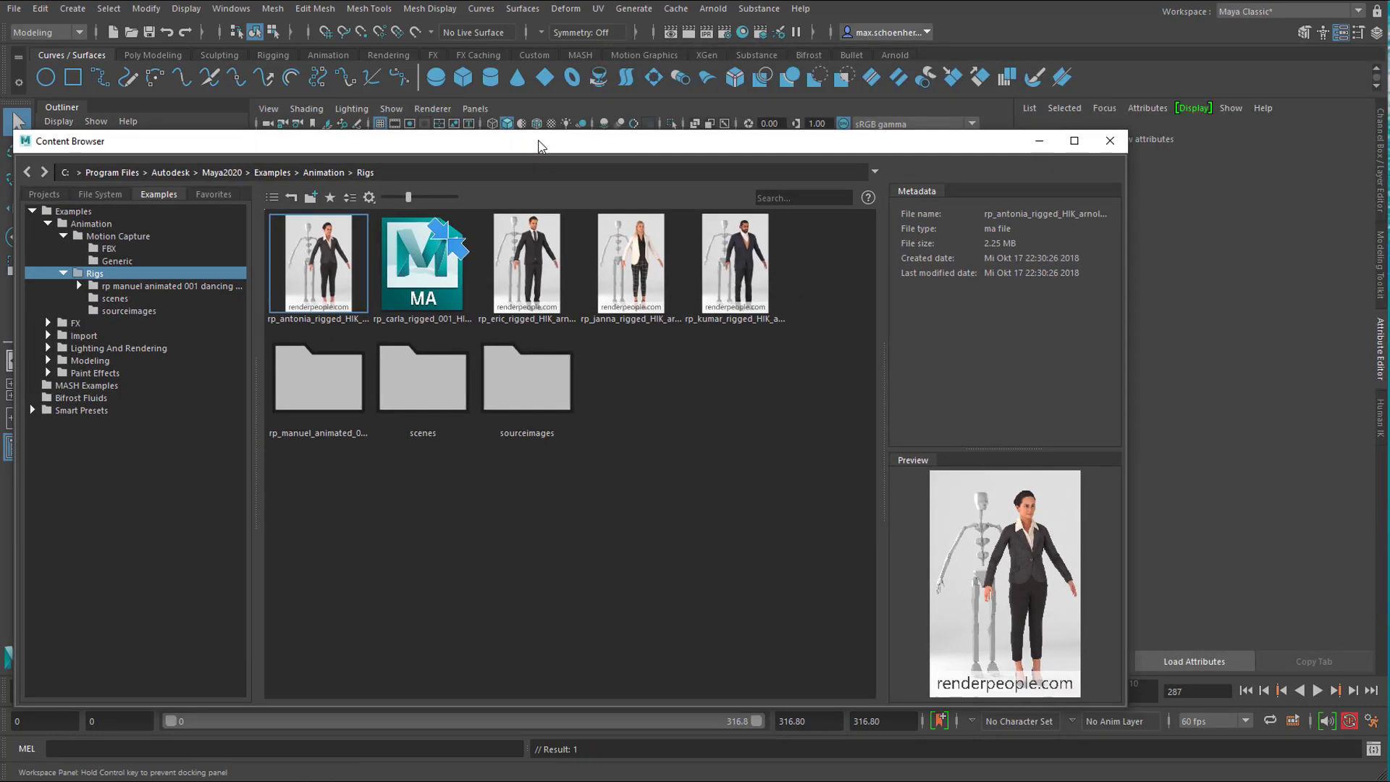
left_click(1040, 143)
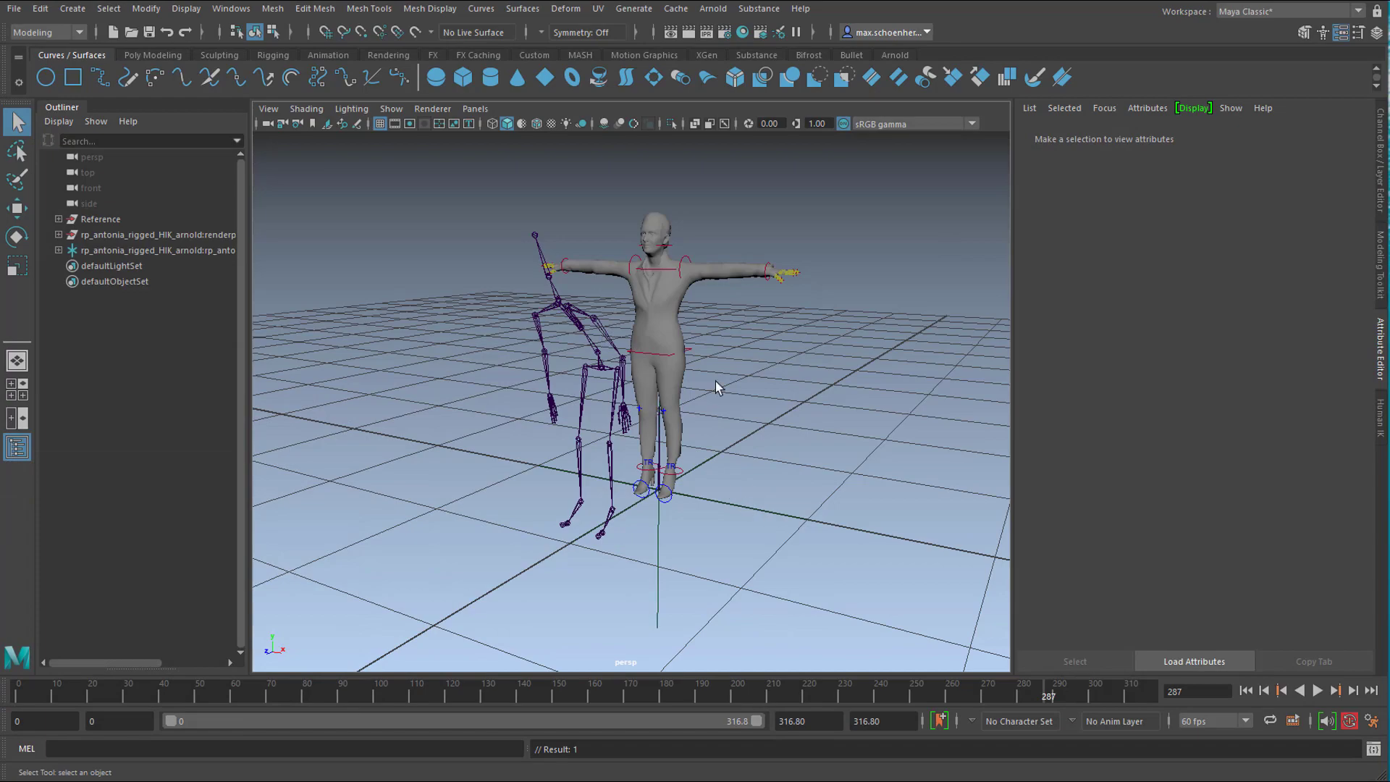
key("6")
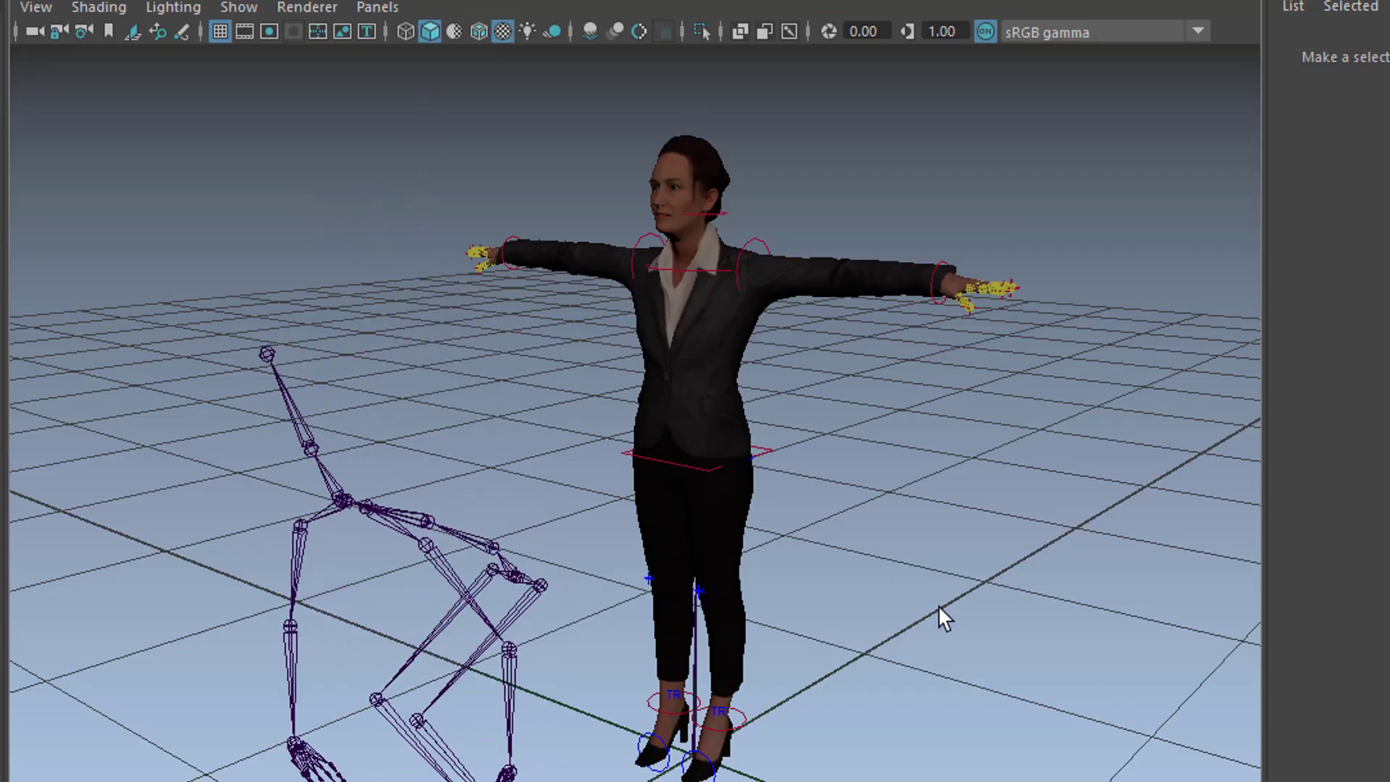
Show the HumanIK controls and make the rp_antonia_rigged rig the active character
left_click(479, 550)
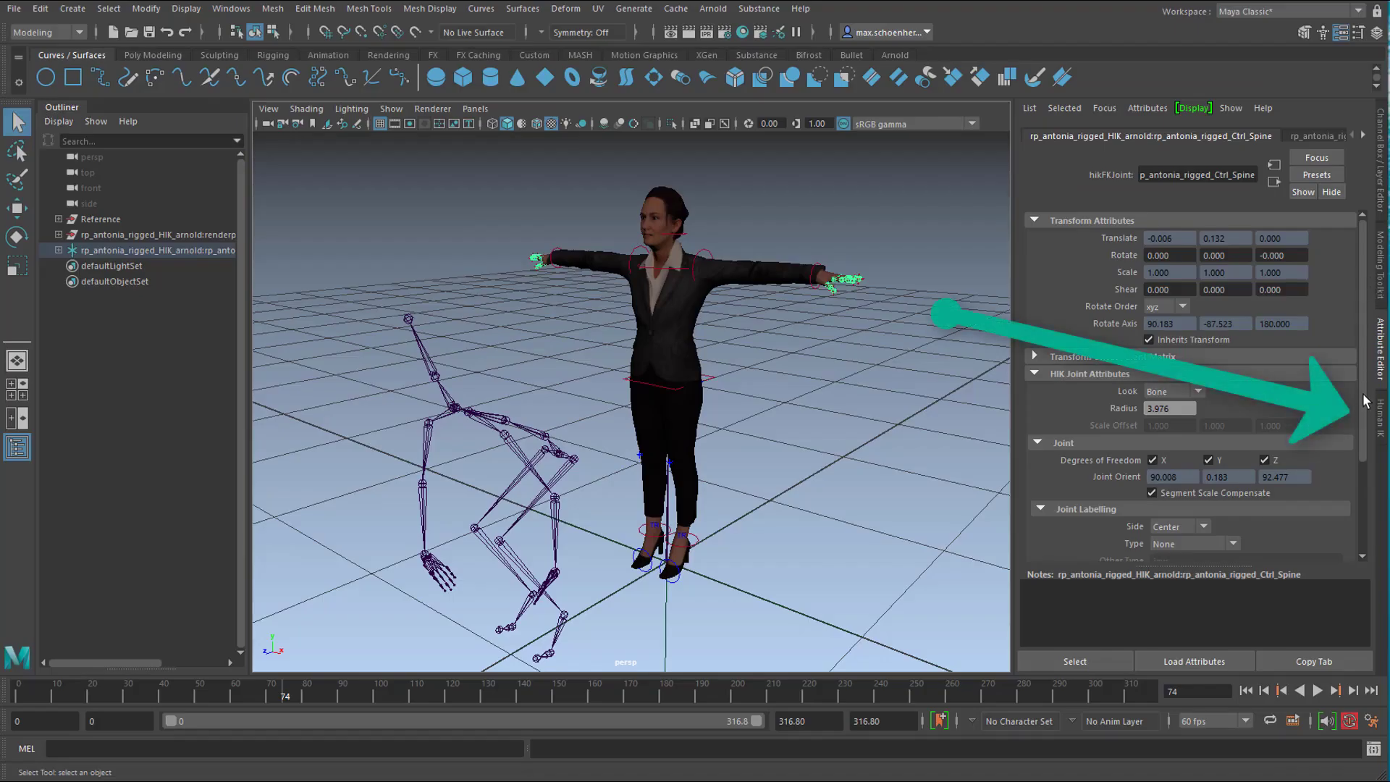
left_click(1380, 418)
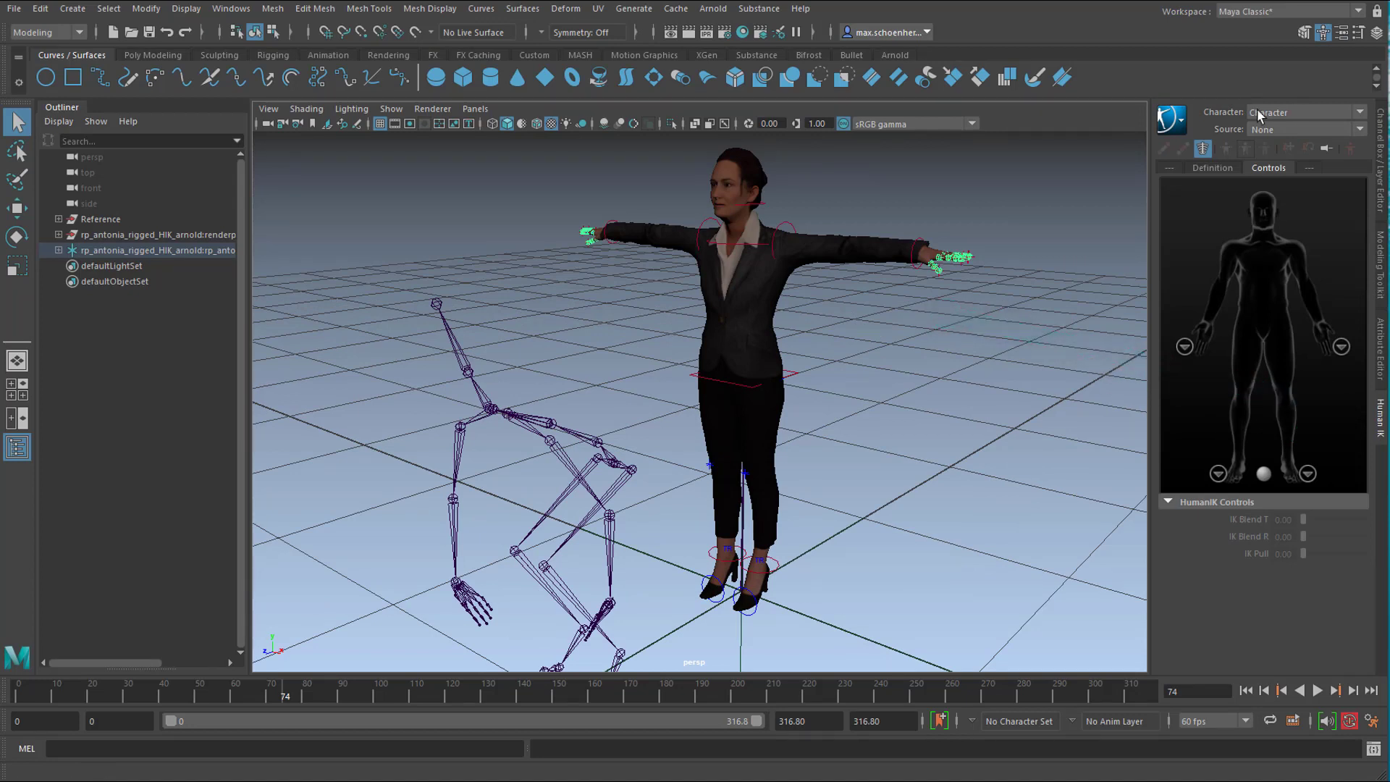
left_click(1291, 110)
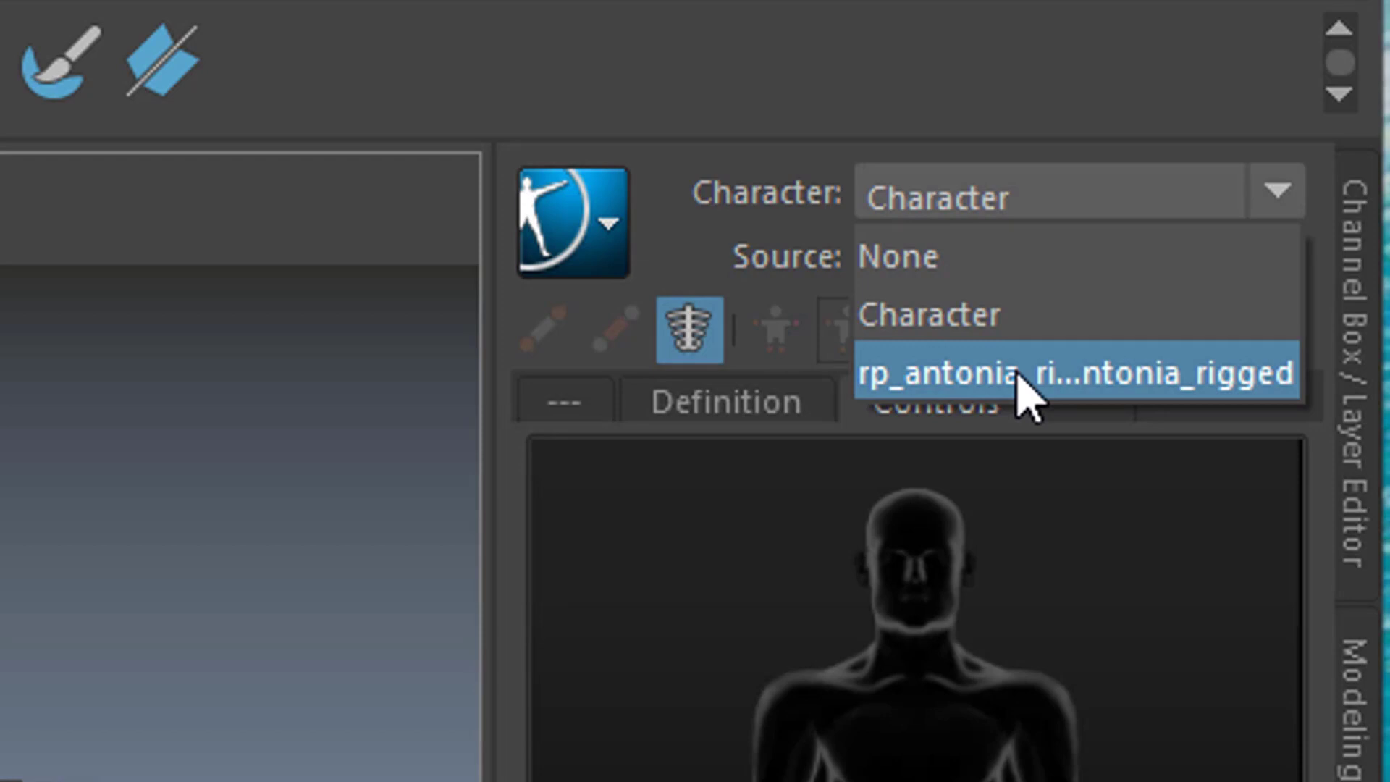
left_click(1027, 376)
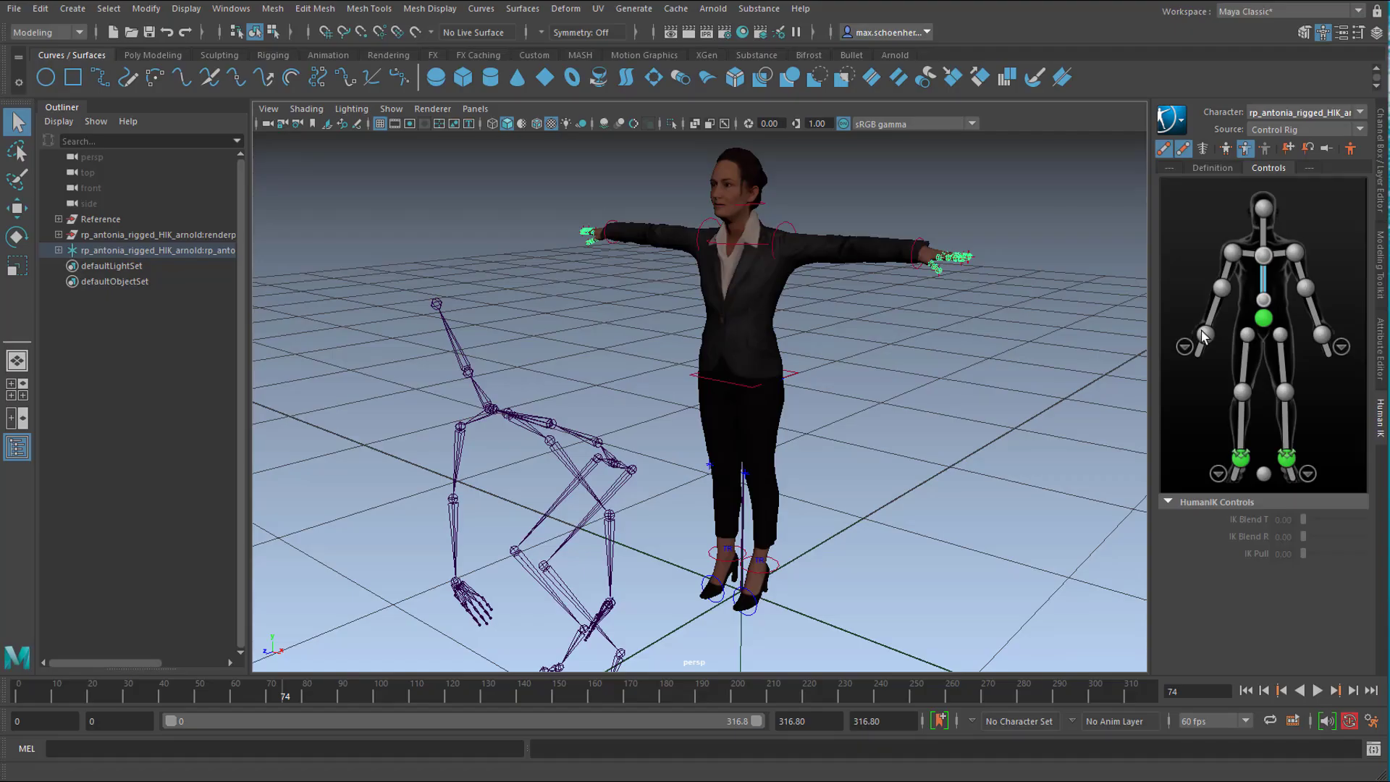
Try moving the rig's right wrist control with the Move tool to test the control rig
left_click(1204, 335)
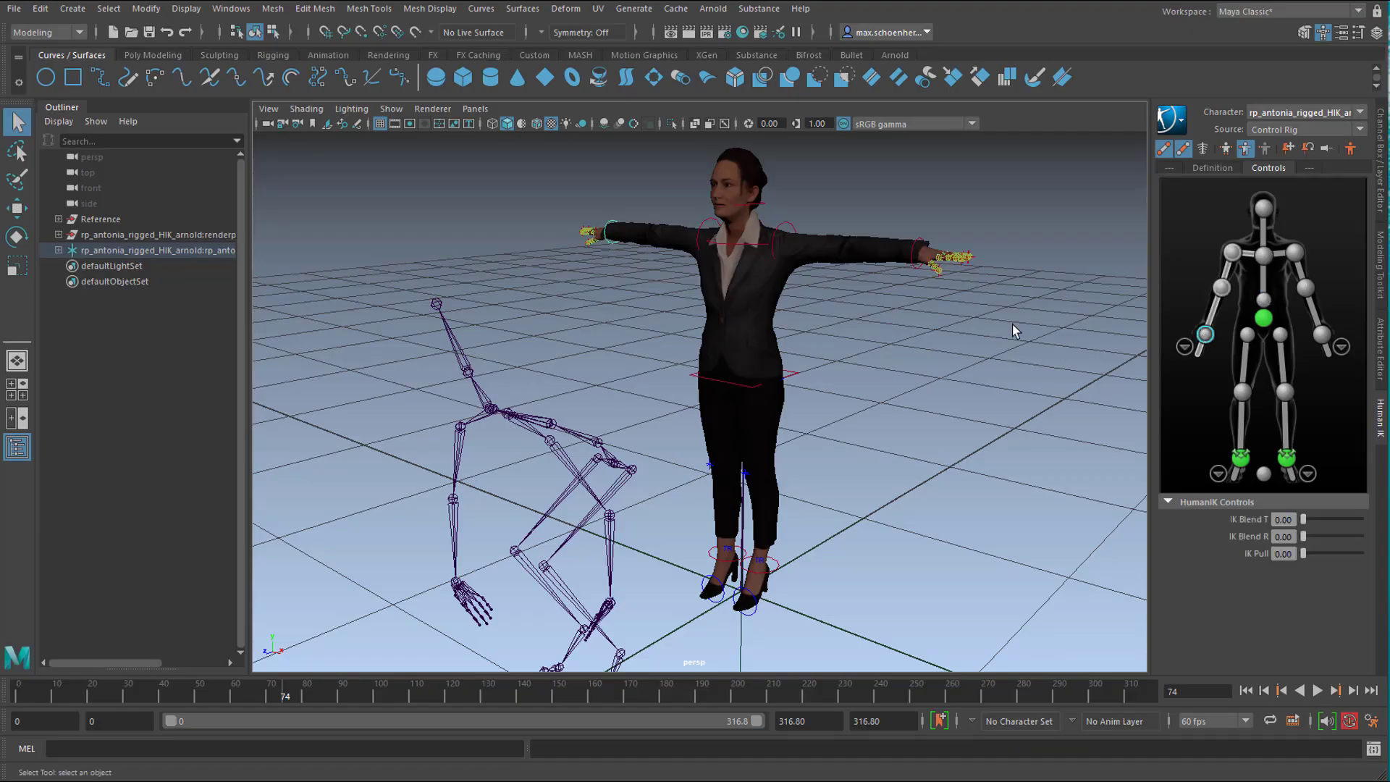
key("w")
left_click_drag(940, 336, 555, 223, "alt")
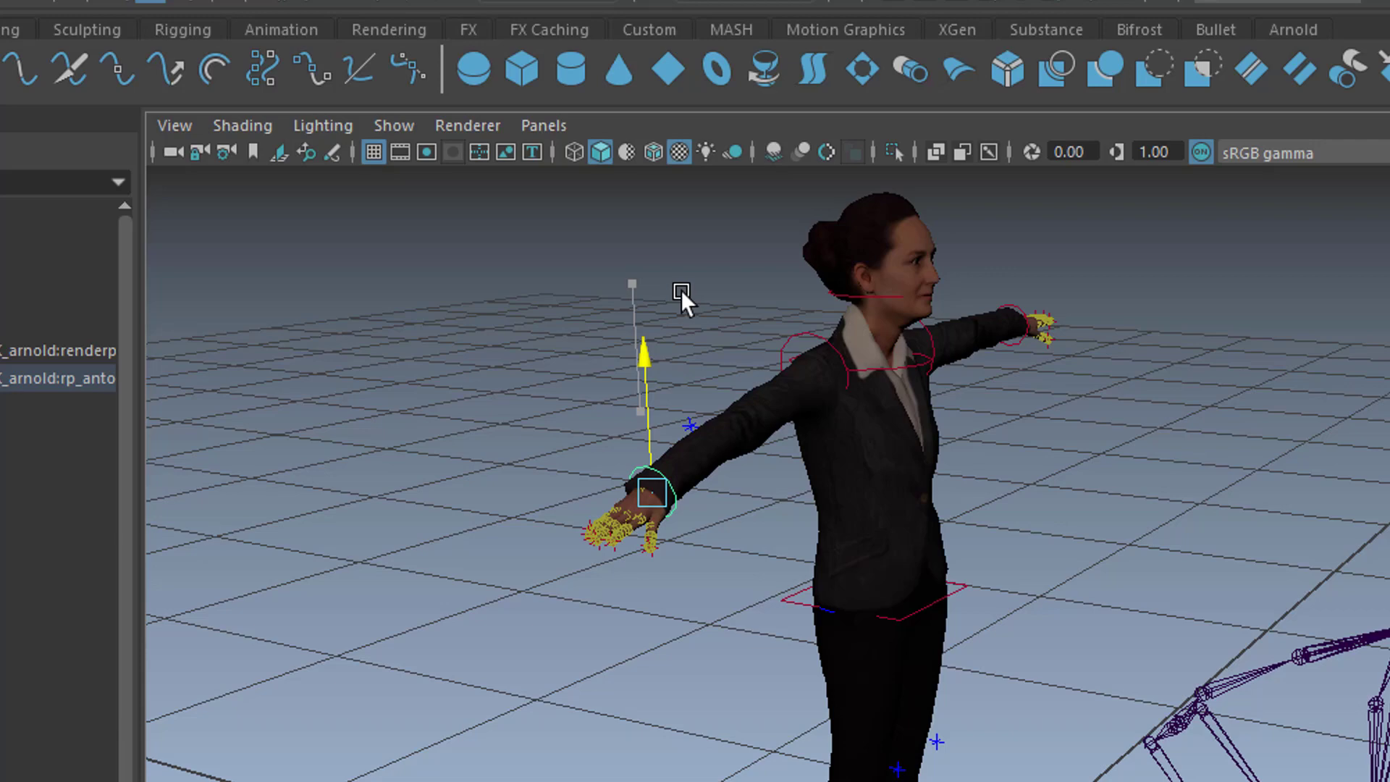
left_click_drag(687, 327, 688, 334)
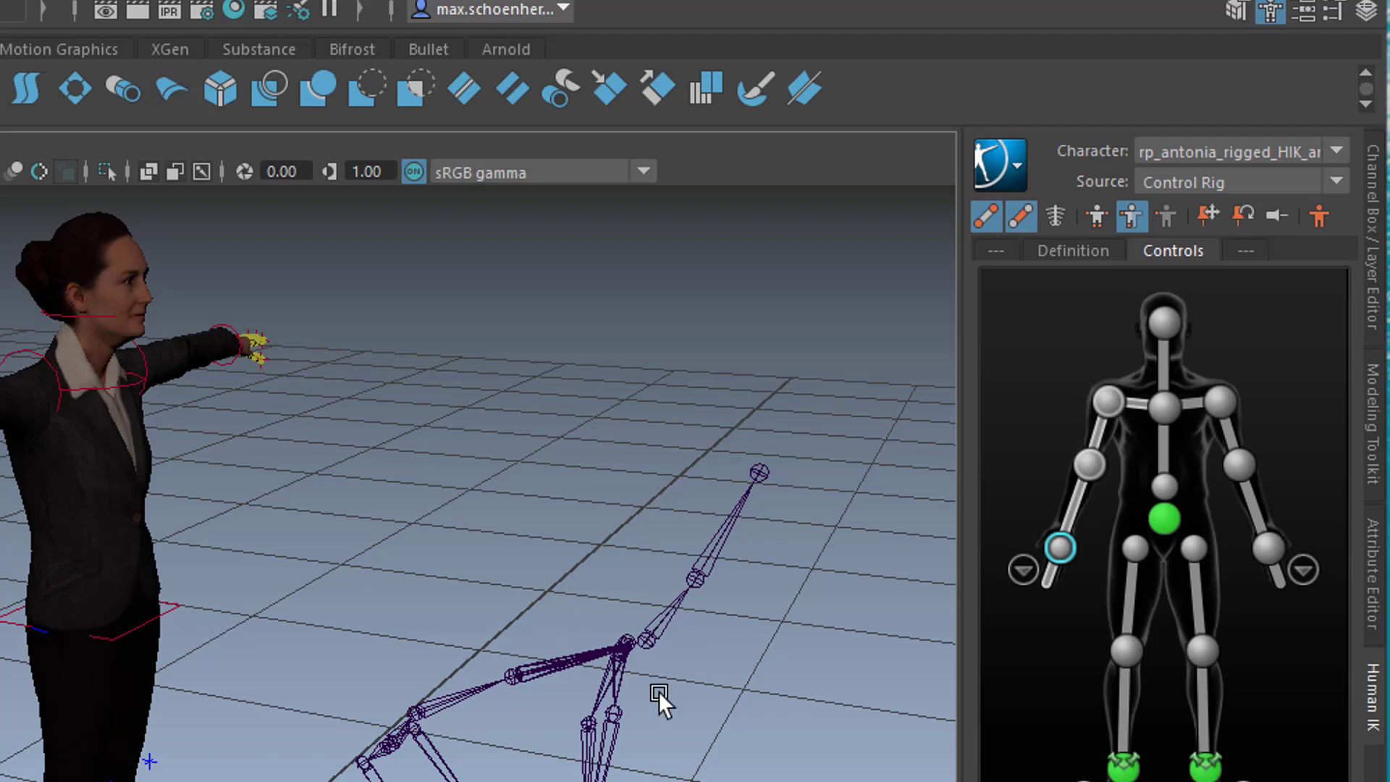
Set the rig's HumanIK source to Character and play the retargeted animation from the first frame
left_click(1210, 185)
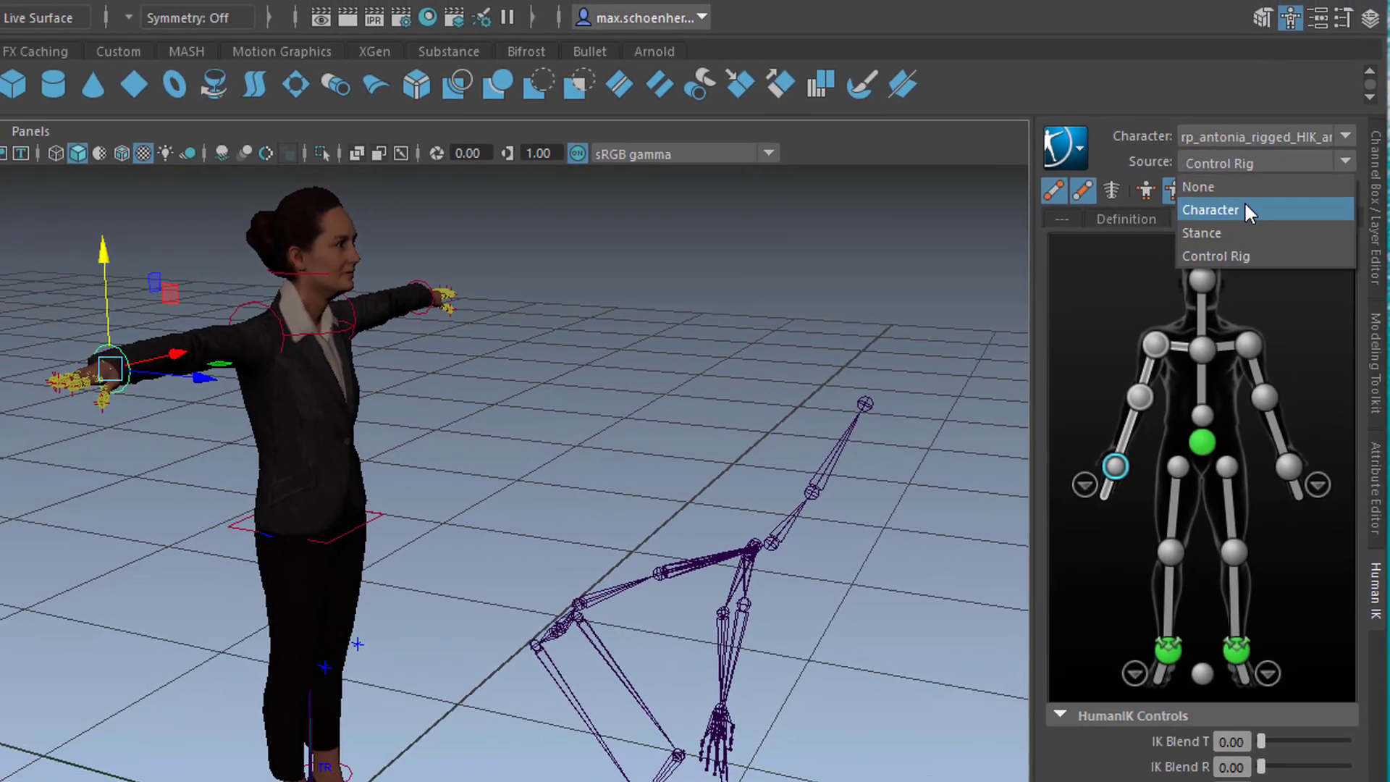
left_click(1231, 221)
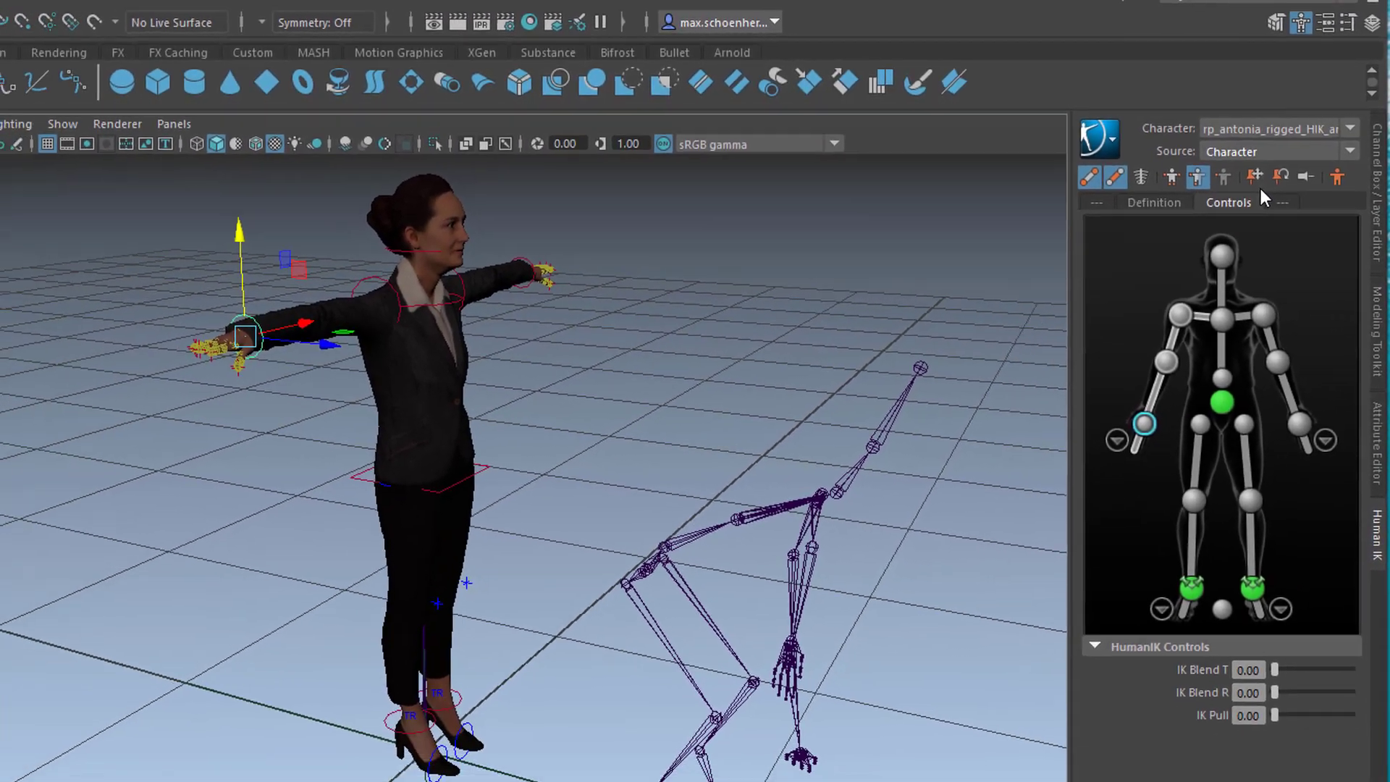
left_click_drag(1093, 572, 760, 503, "alt")
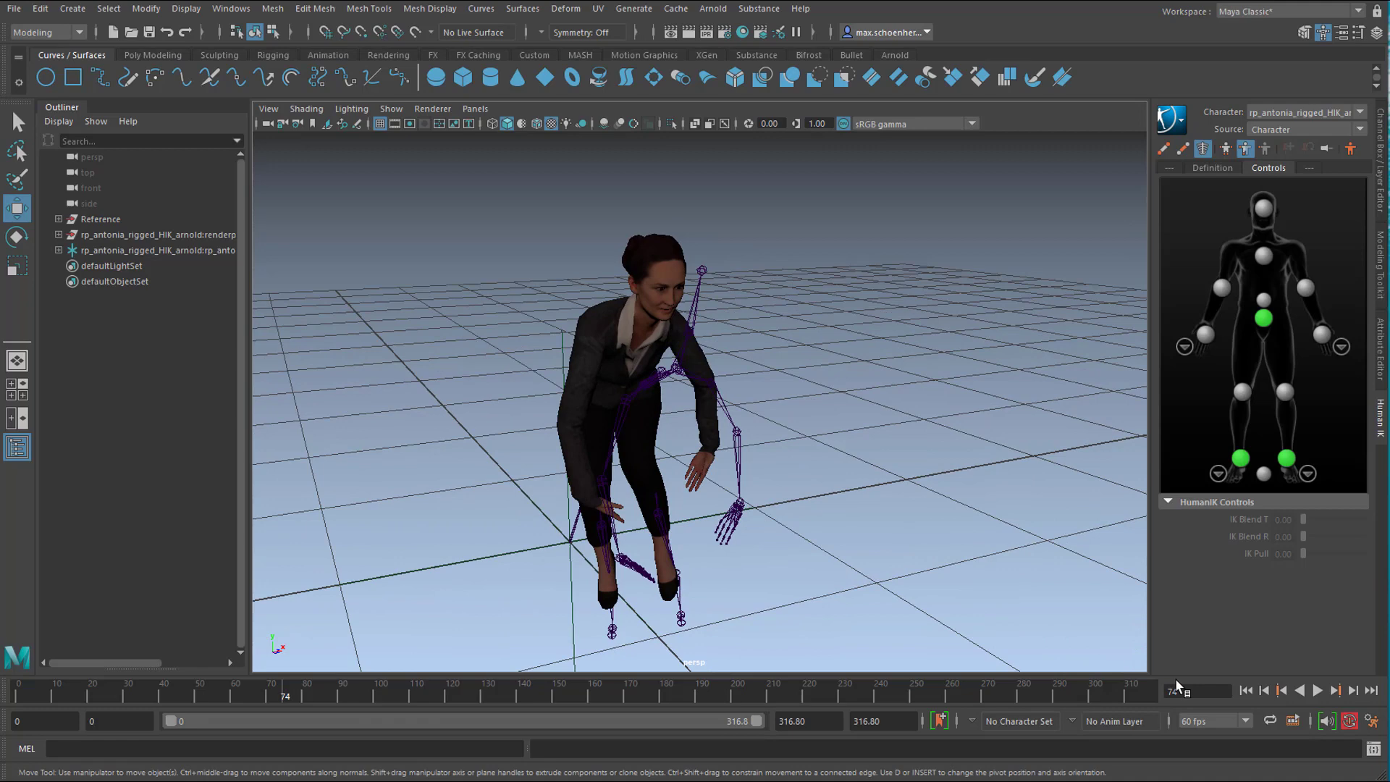
left_click(1246, 690)
left_click(1317, 692)
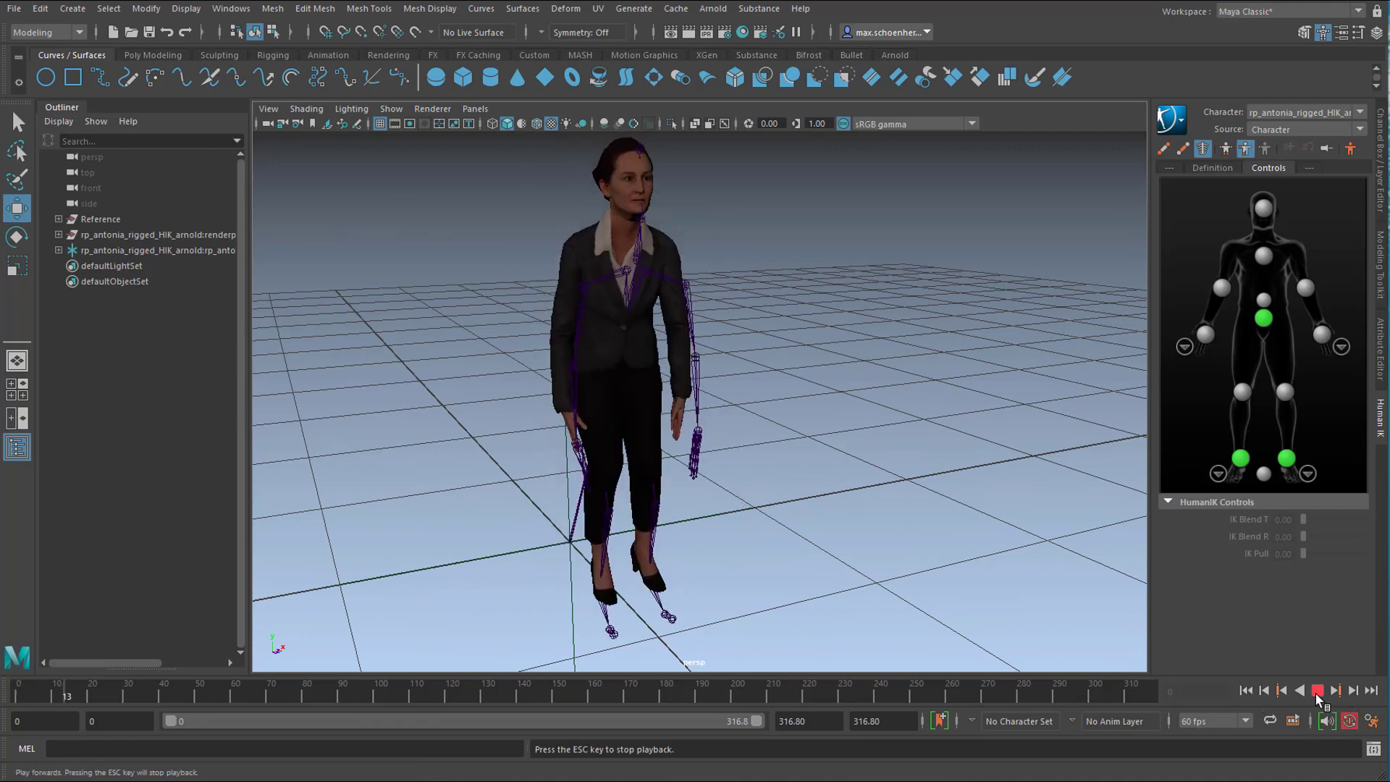